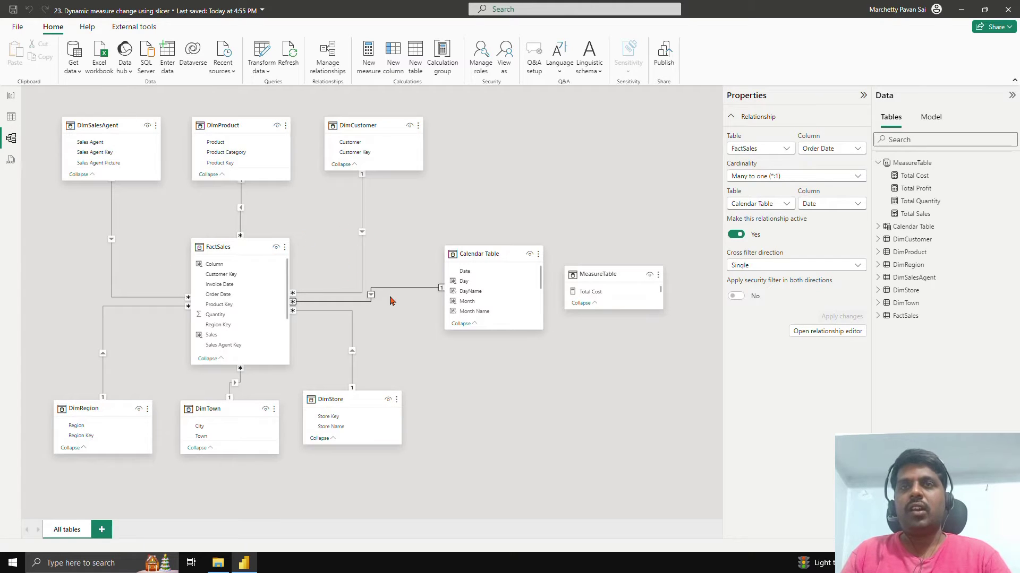
# Switch to the report page and inspect the formula of the Total Sales measure in MeasureTable.
pyautogui.click(10, 103)
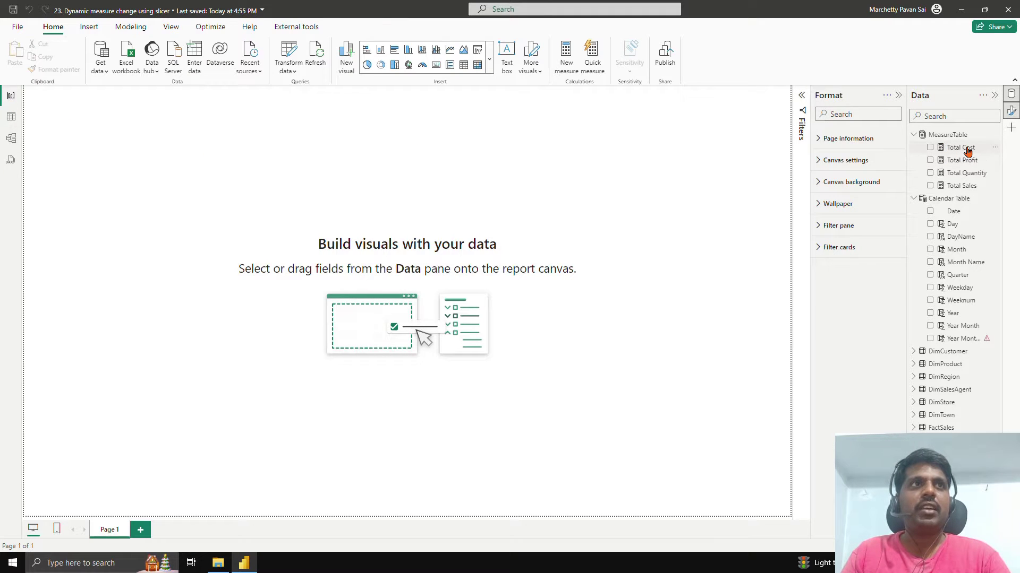
pyautogui.click(964, 189)
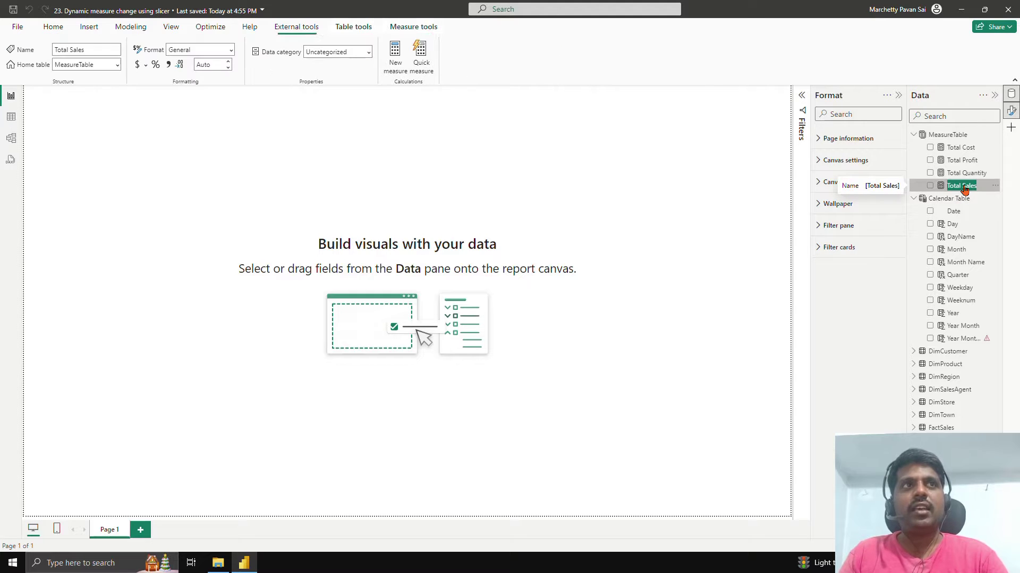
pyautogui.click(953, 187)
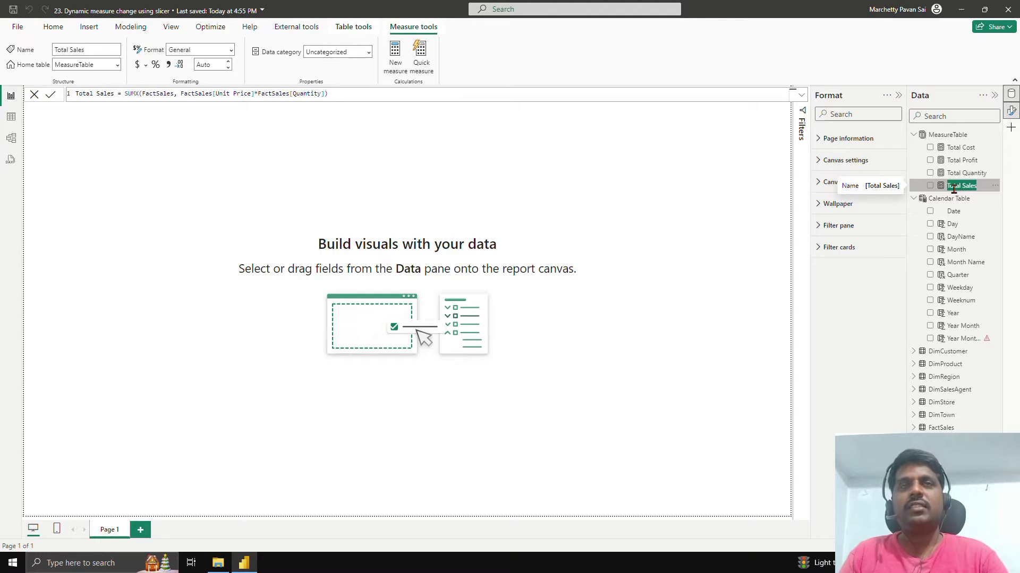
pyautogui.click(950, 136)
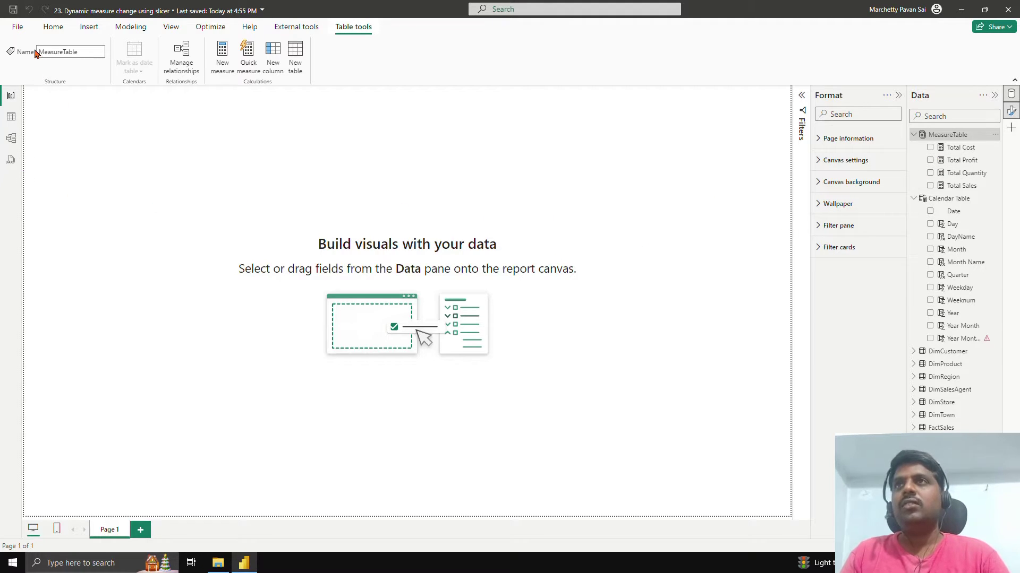
# Start a manually entered table named Slicer Table and rename its first column to Measures.
pyautogui.click(49, 28)
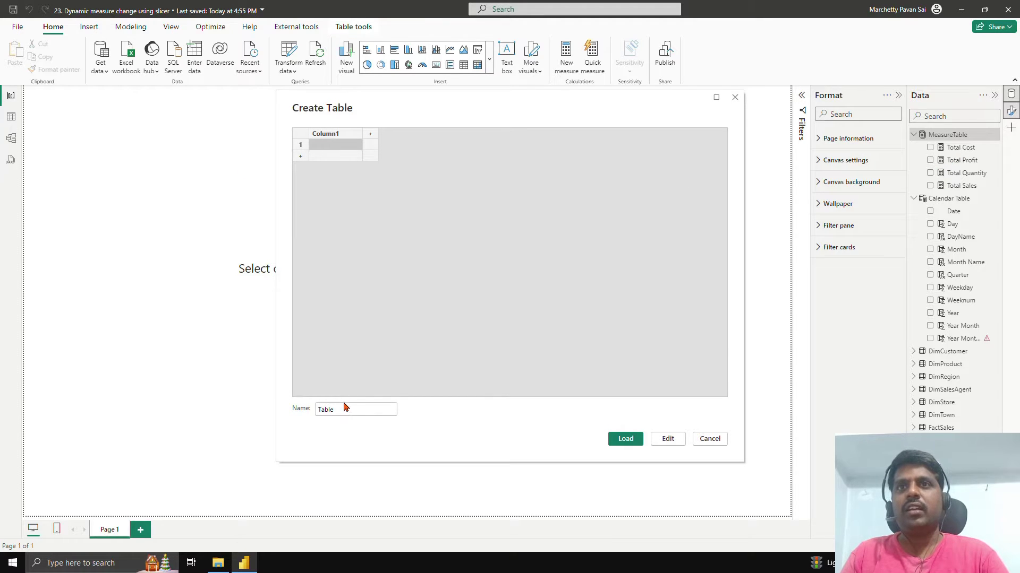
pyautogui.moveTo(341, 411); pyautogui.dragTo(312, 416)
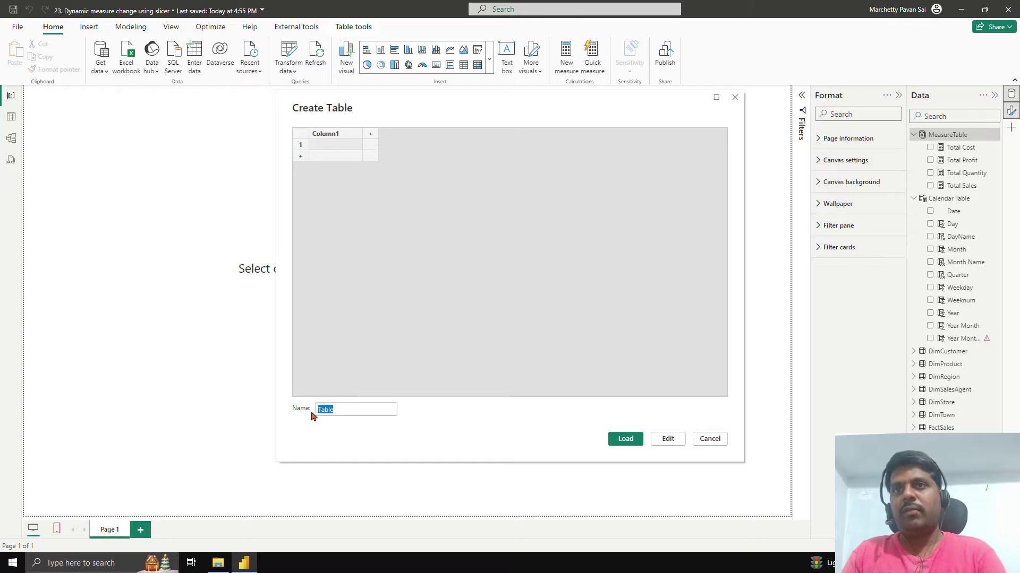
pyautogui.write('sli')
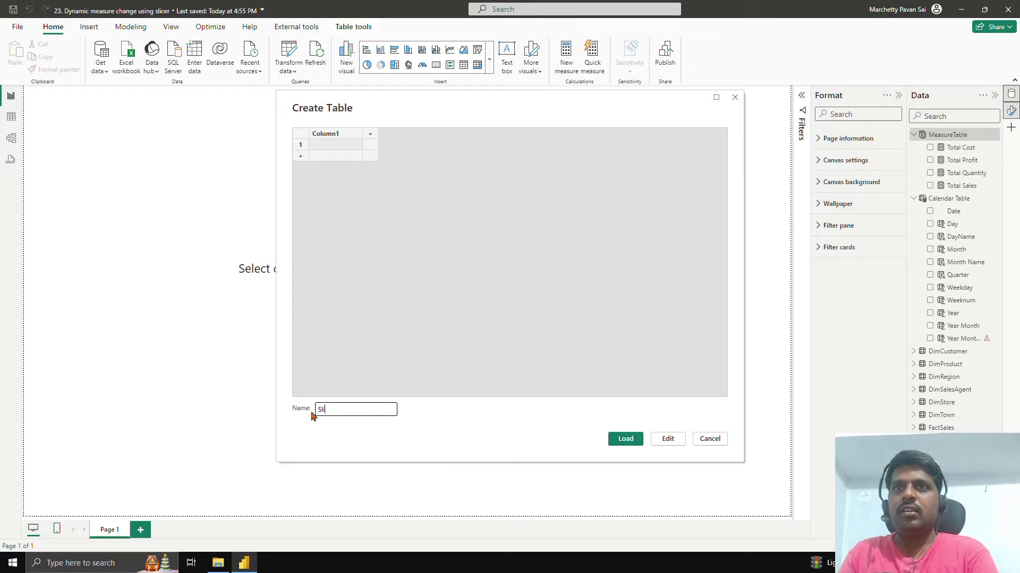
pyautogui.write('cer Table')
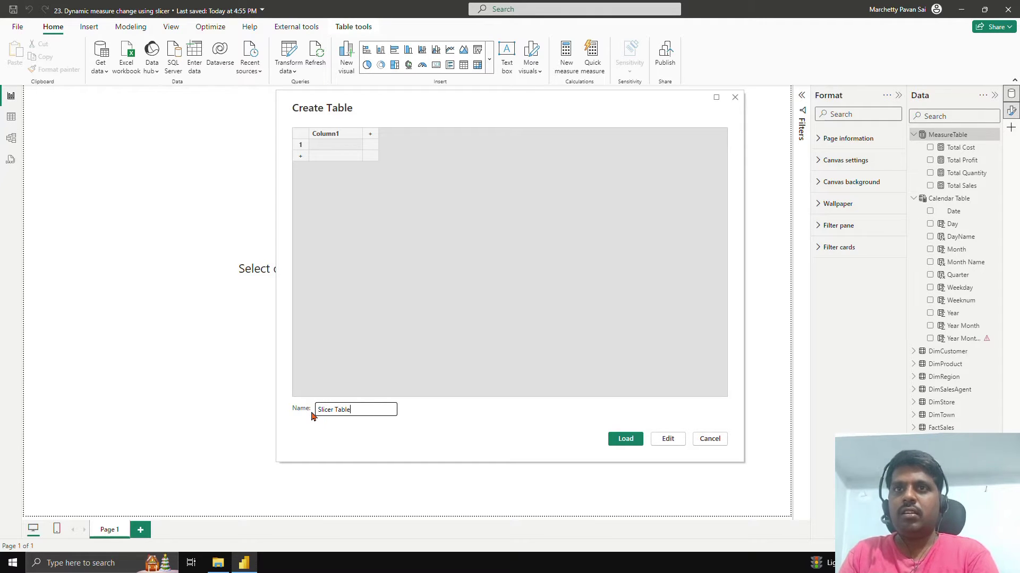
pyautogui.doubleClick(335, 136)
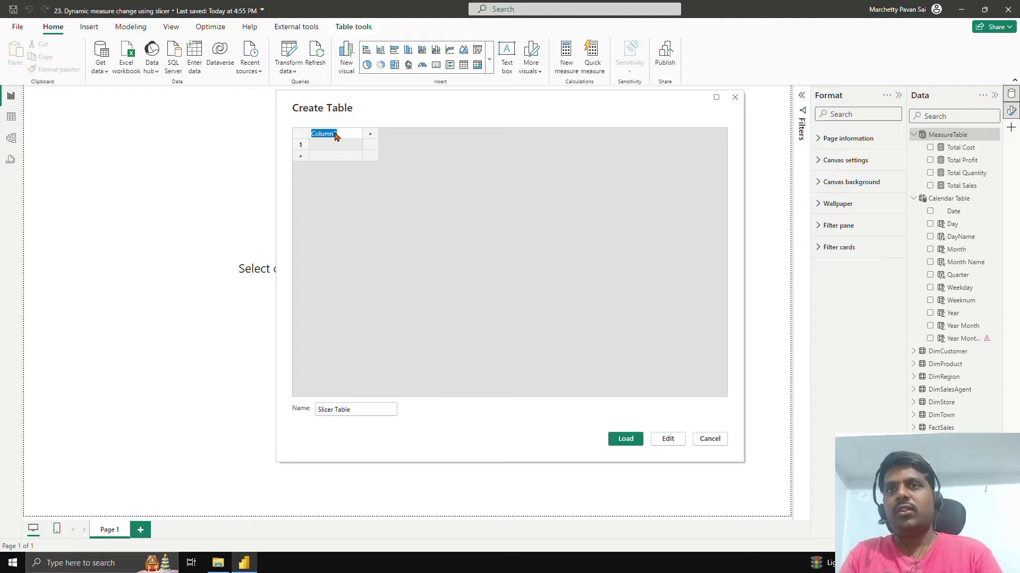
pyautogui.write('Measure')
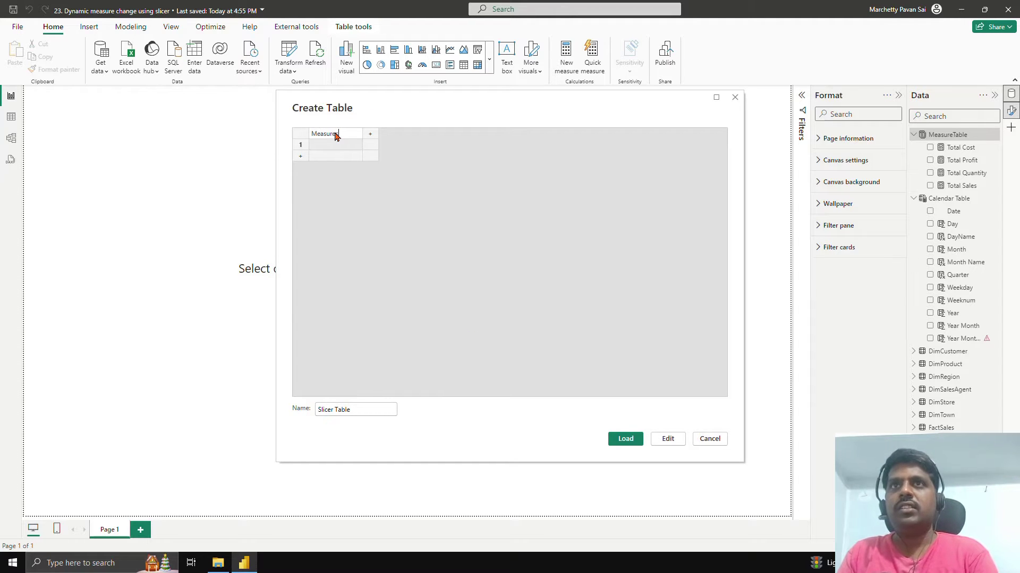
pyautogui.write('s')
# Fill the Measures column with Total Cost, Total Profit, Total Quantity and Total Sales, and load the table into the model.
pyautogui.click(339, 145)
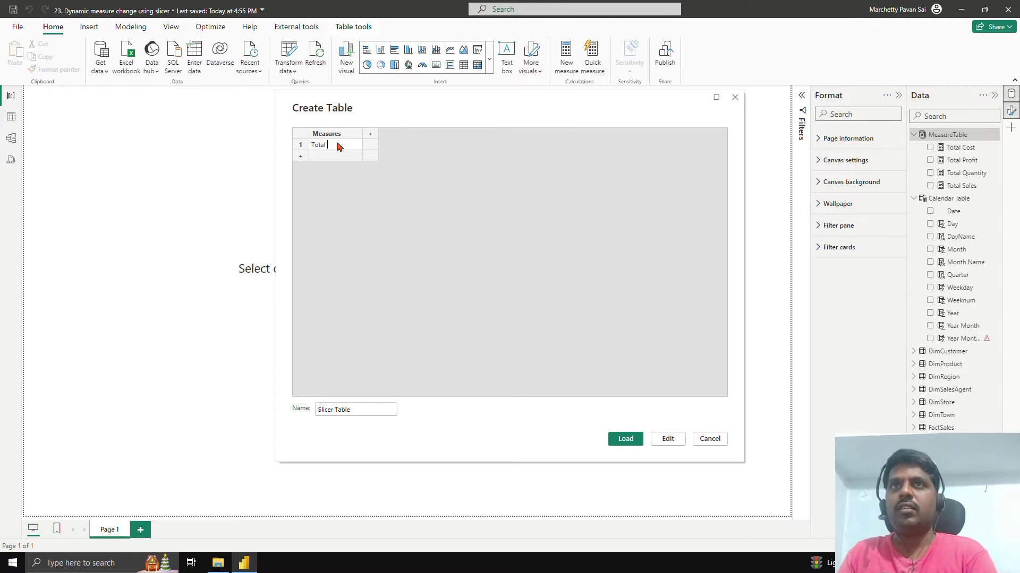
pyautogui.write('Total Cost')
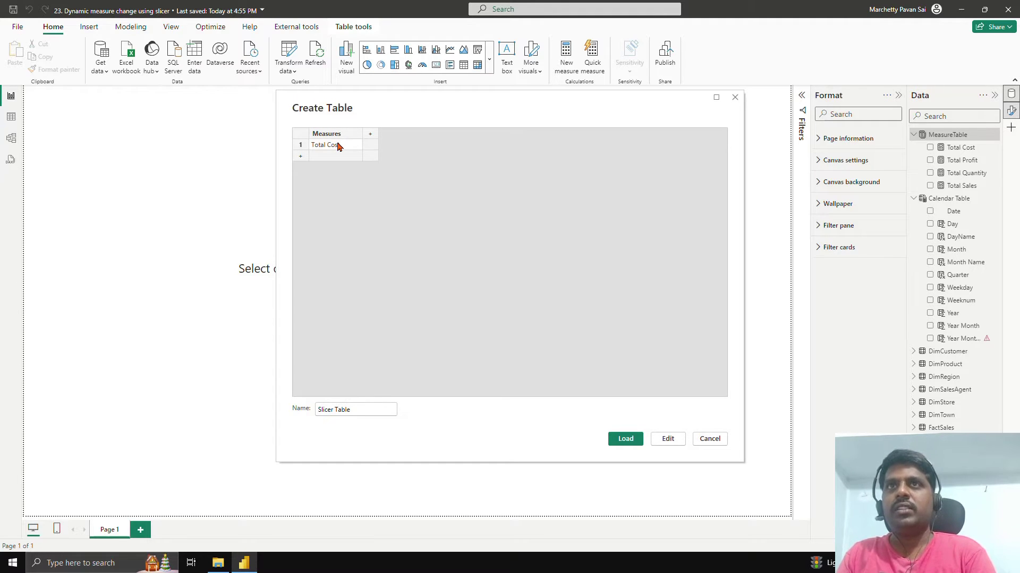
pyautogui.press('Return')
pyautogui.write('Total Profit')
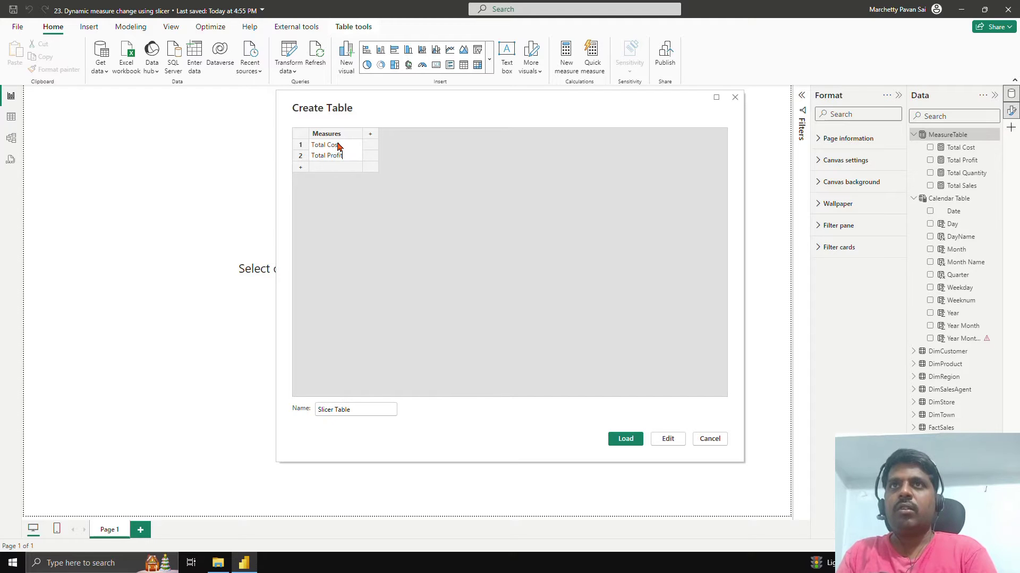
pyautogui.press('Return')
pyautogui.write('Total Quantity')
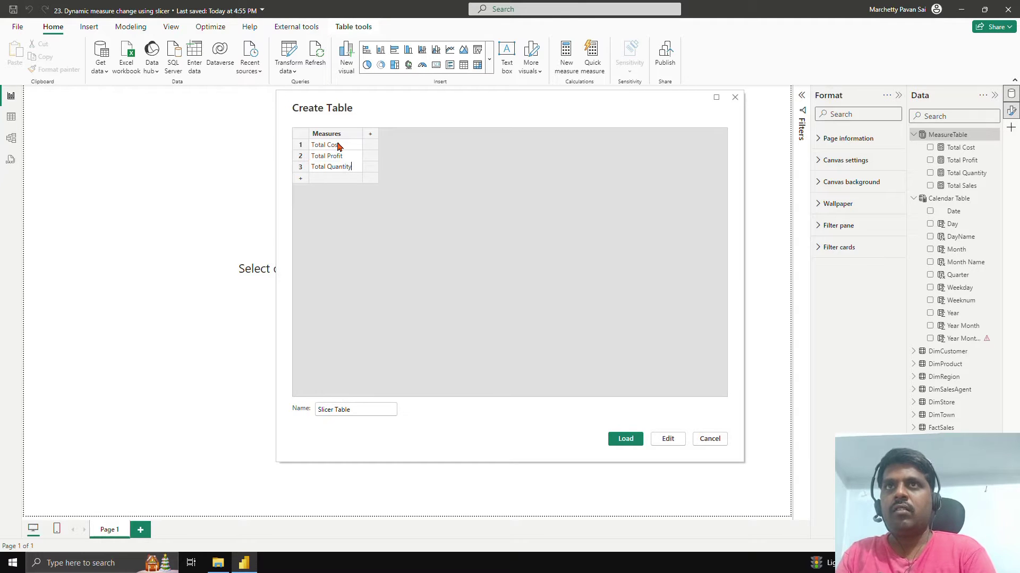
pyautogui.press('Return')
pyautogui.write('Total')
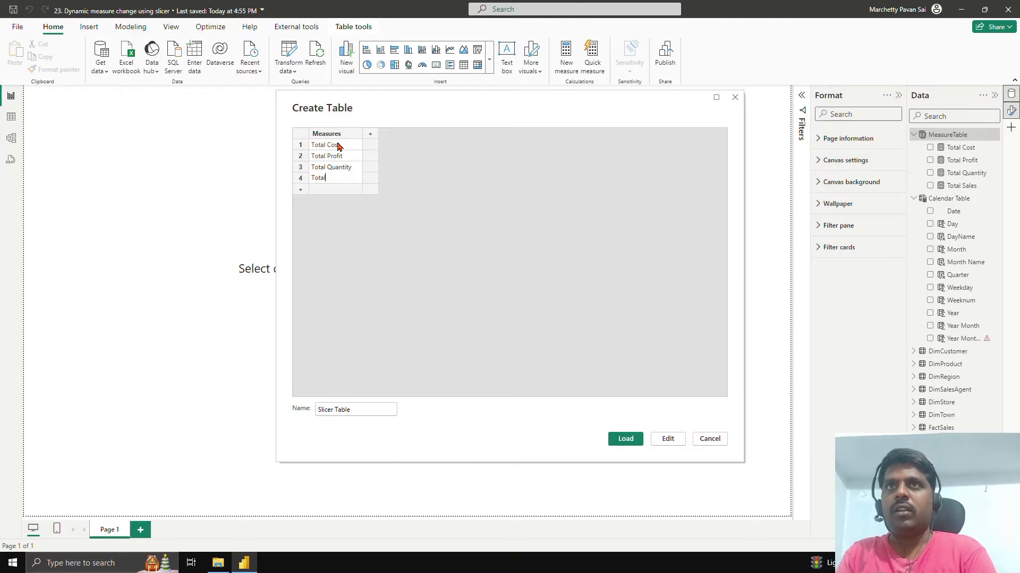
pyautogui.write(' Sales')
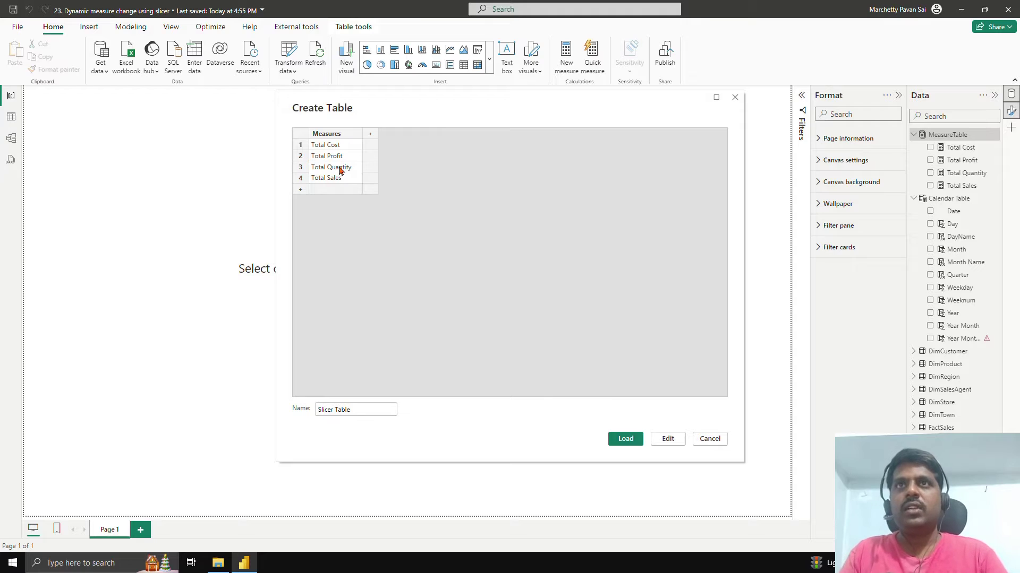
pyautogui.click(630, 439)
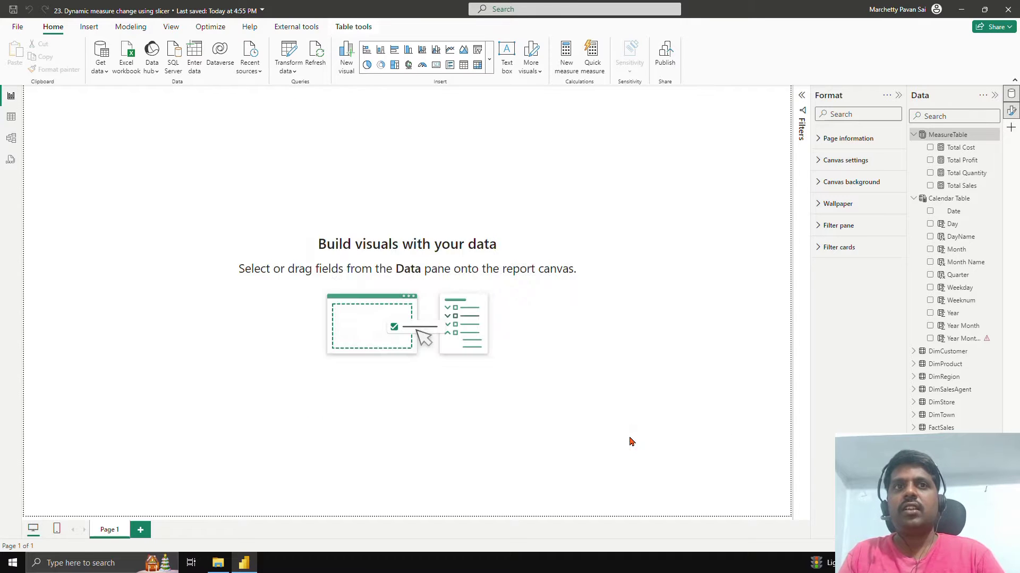
# Review the rows of Slicer Table in the table data view.
pyautogui.click(11, 118)
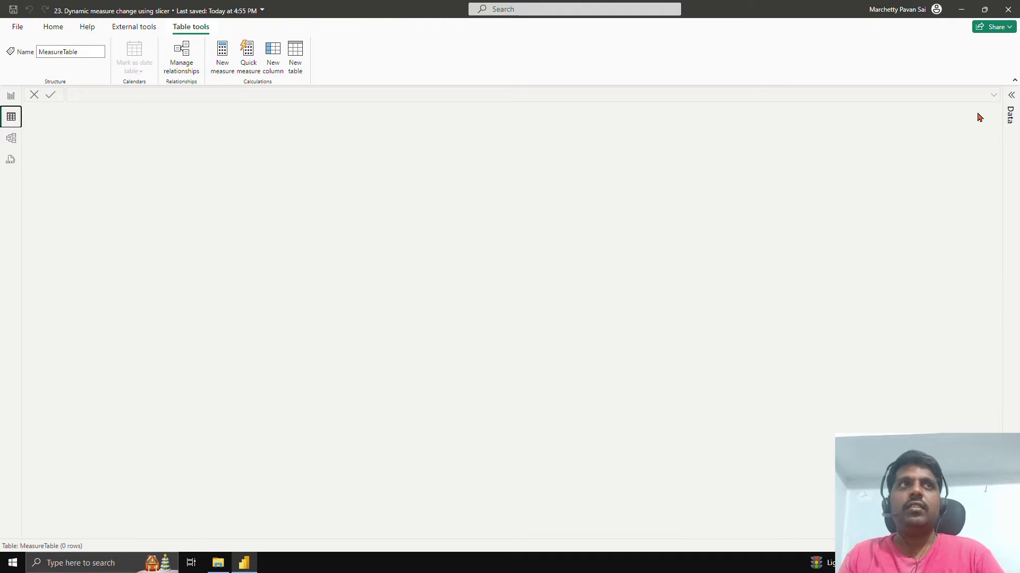
pyautogui.click(1011, 97)
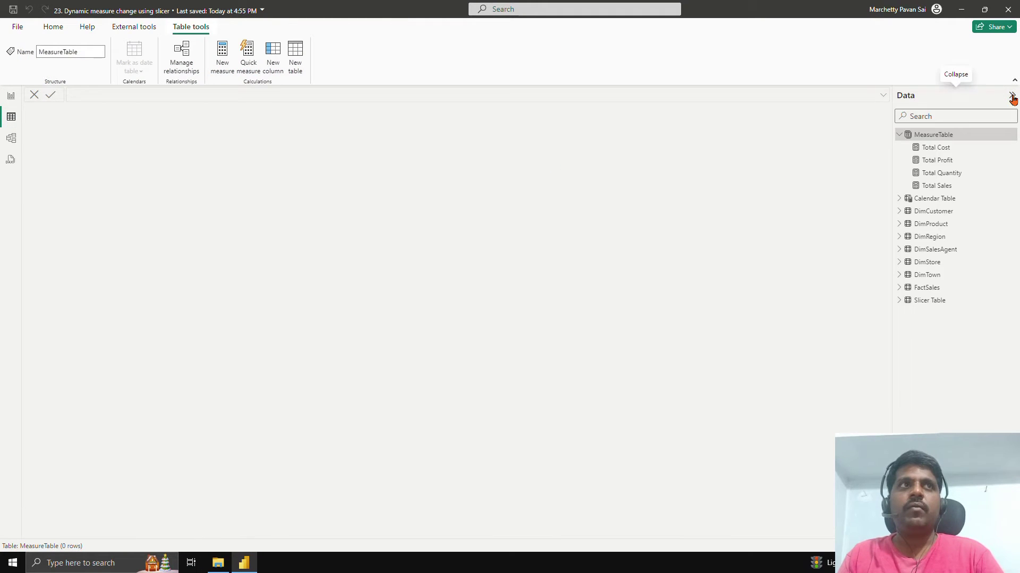
pyautogui.click(943, 304)
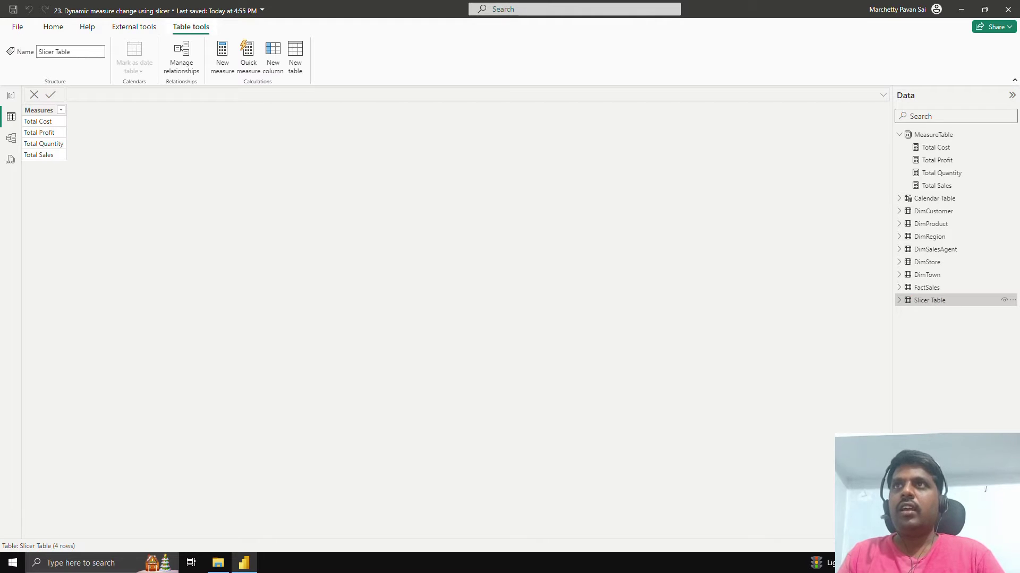
pyautogui.moveTo(18, 102); pyautogui.dragTo(87, 166)
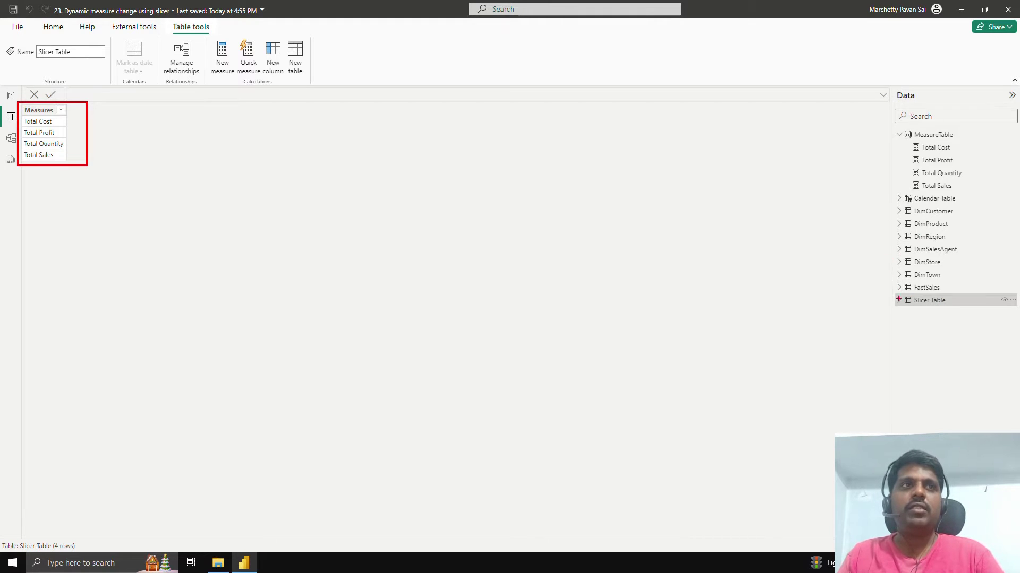
pyautogui.moveTo(887, 293); pyautogui.dragTo(1005, 334)
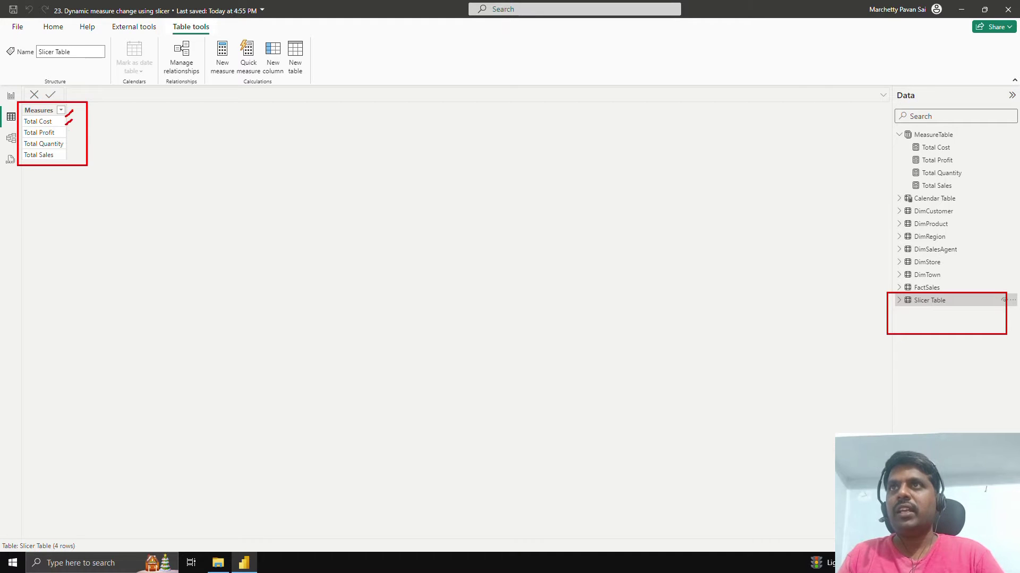
pyautogui.moveTo(69, 148); pyautogui.dragTo(78, 140)
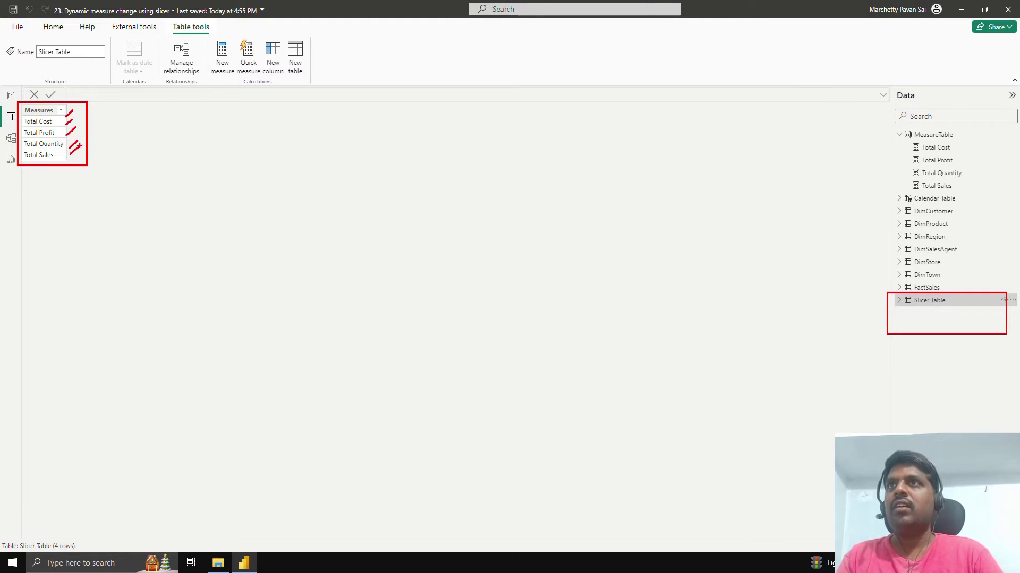
# Return to the report page and add a new measure named Selected_measure to MeasureTable.
pyautogui.click(11, 95)
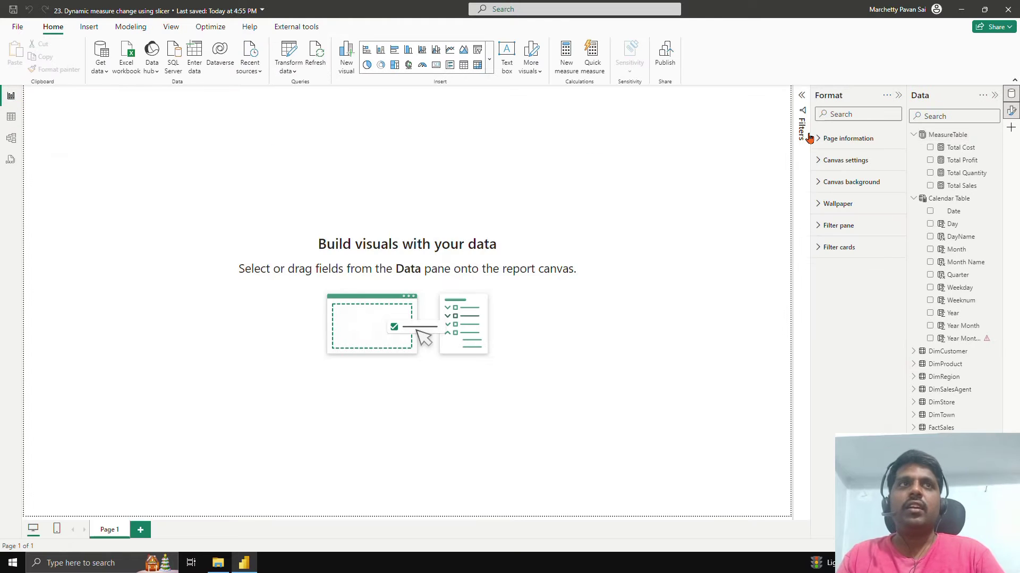
pyautogui.click(997, 137)
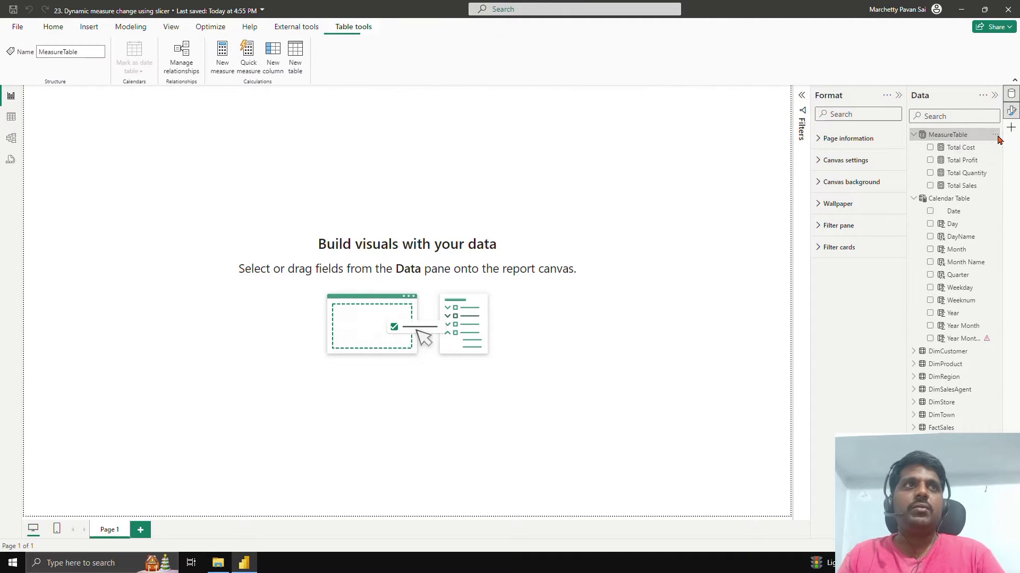
pyautogui.click(995, 137)
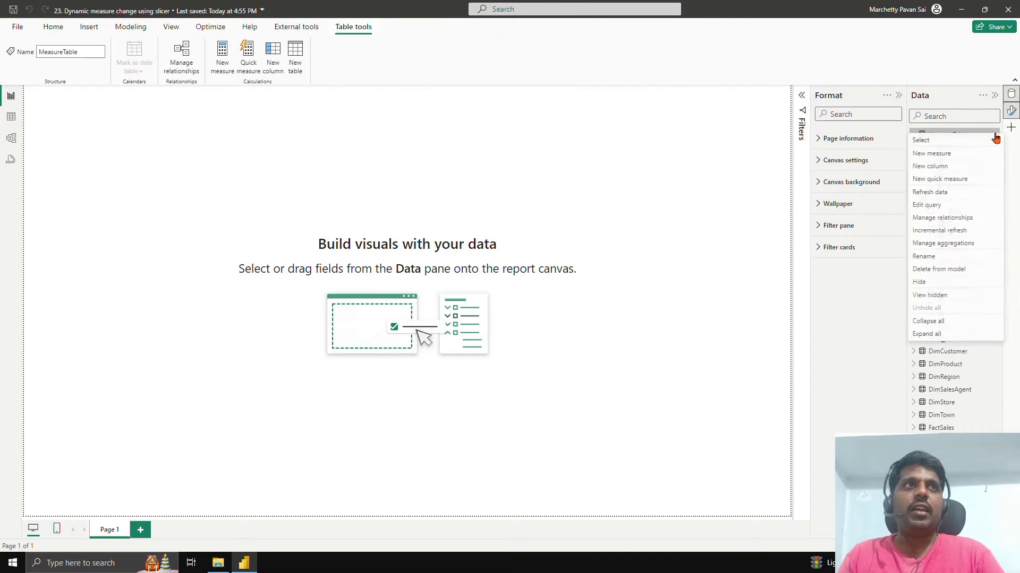
pyautogui.click(953, 154)
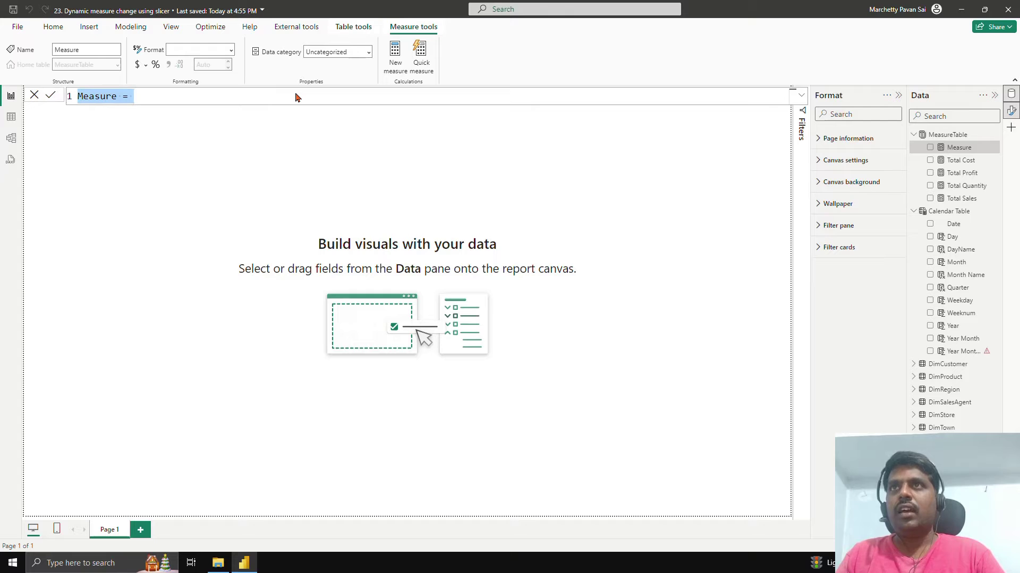
pyautogui.write('S')
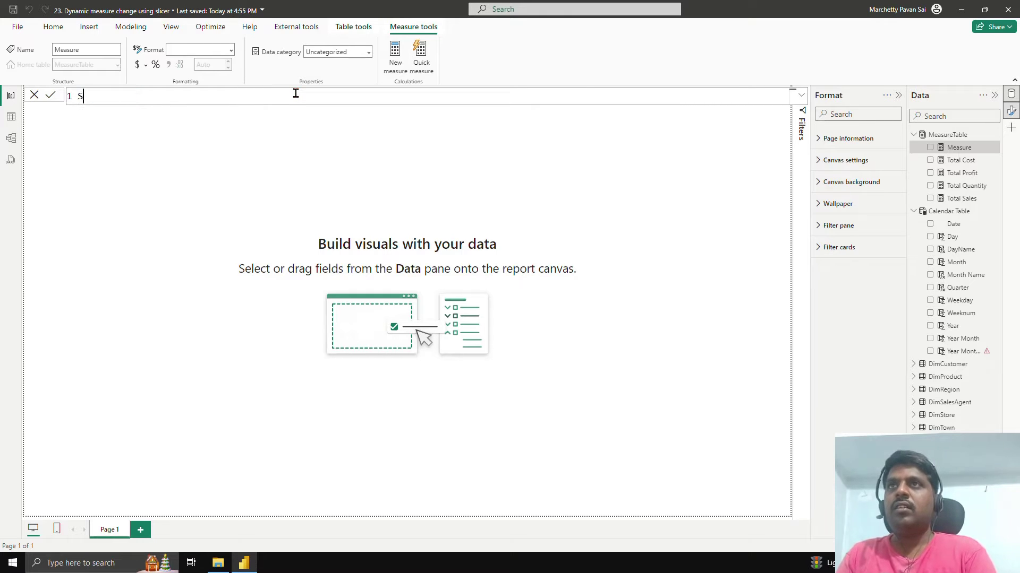
pyautogui.write('electe')
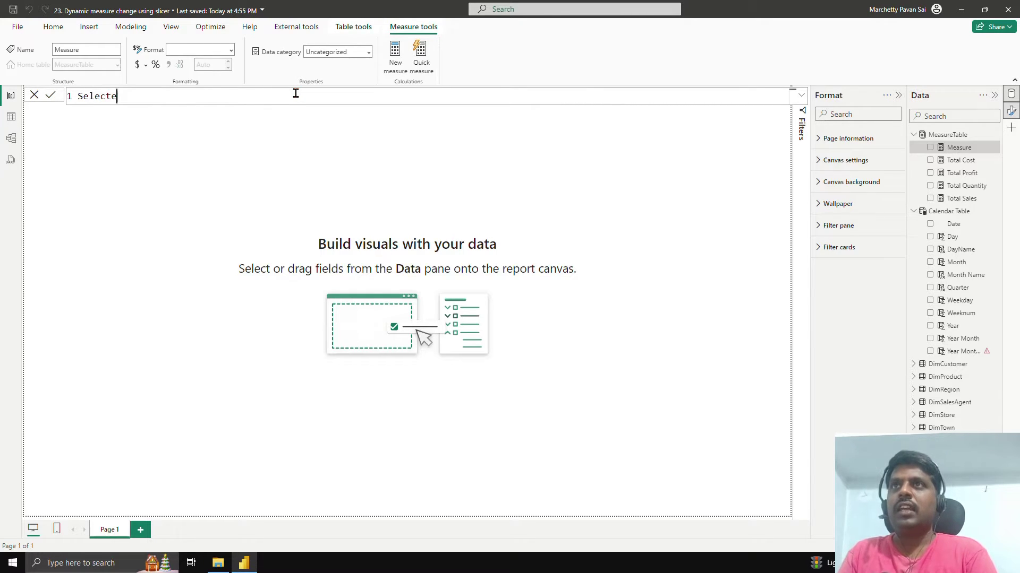
pyautogui.write('d_measure')
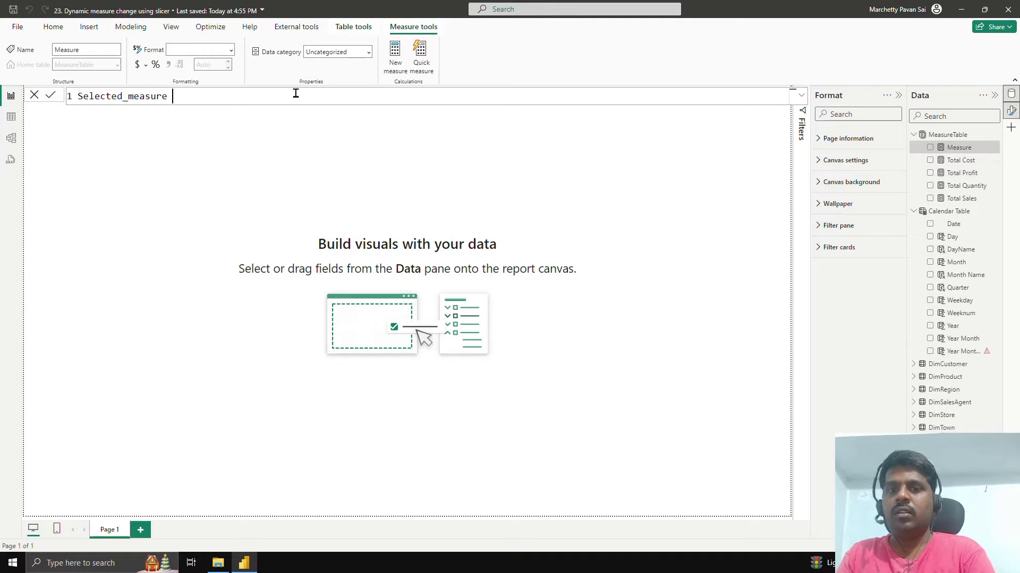
# Define Selected_measure as SELECTEDVALUE of 'Slicer Table'[Measures] with "Multiple Selection" as the alternate result, and commit the formula.
pyautogui.write(' = selected')
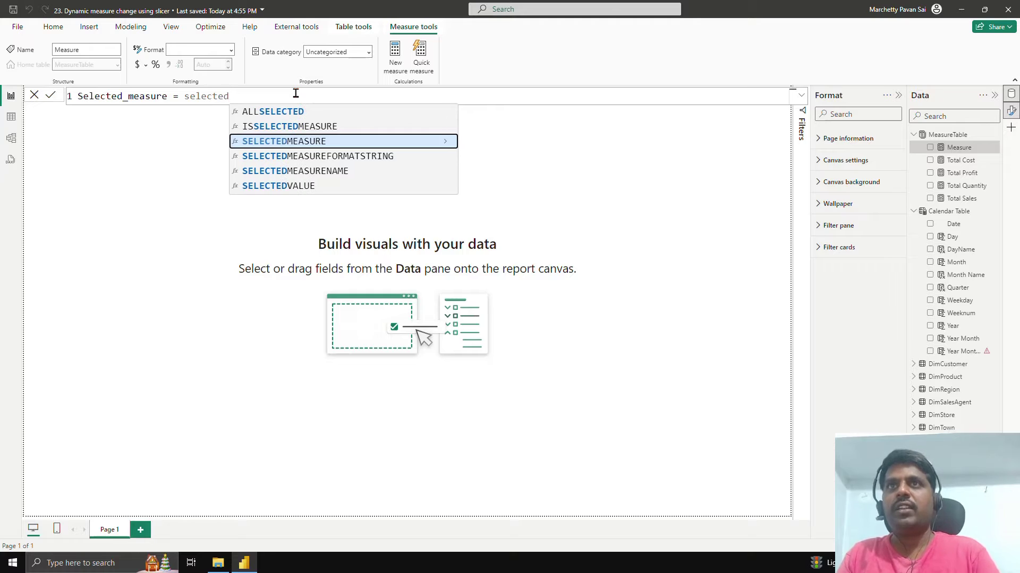
pyautogui.click(296, 187)
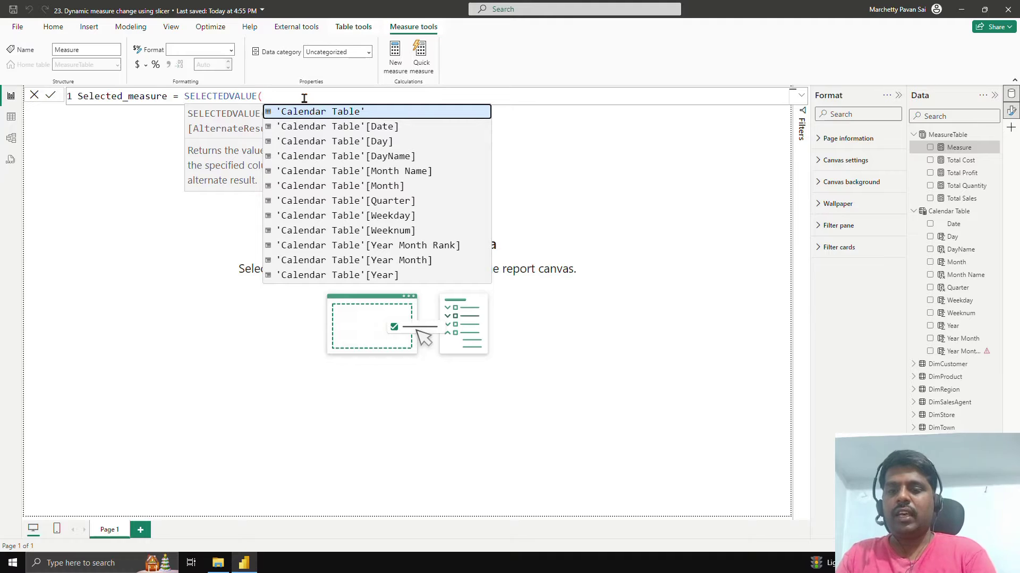
pyautogui.write('slic')
pyautogui.press('Down')
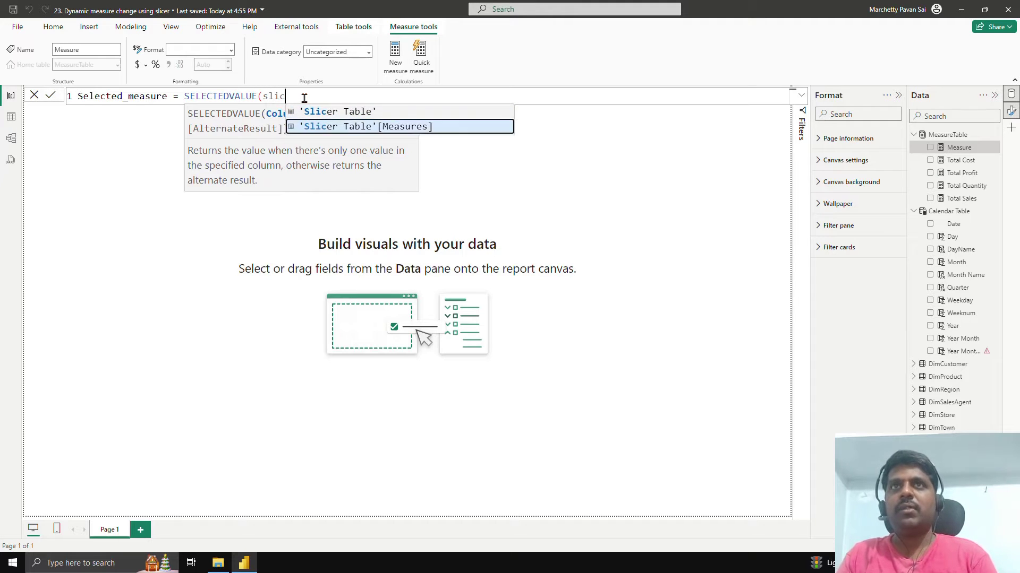
pyautogui.press('Tab')
pyautogui.write(',')
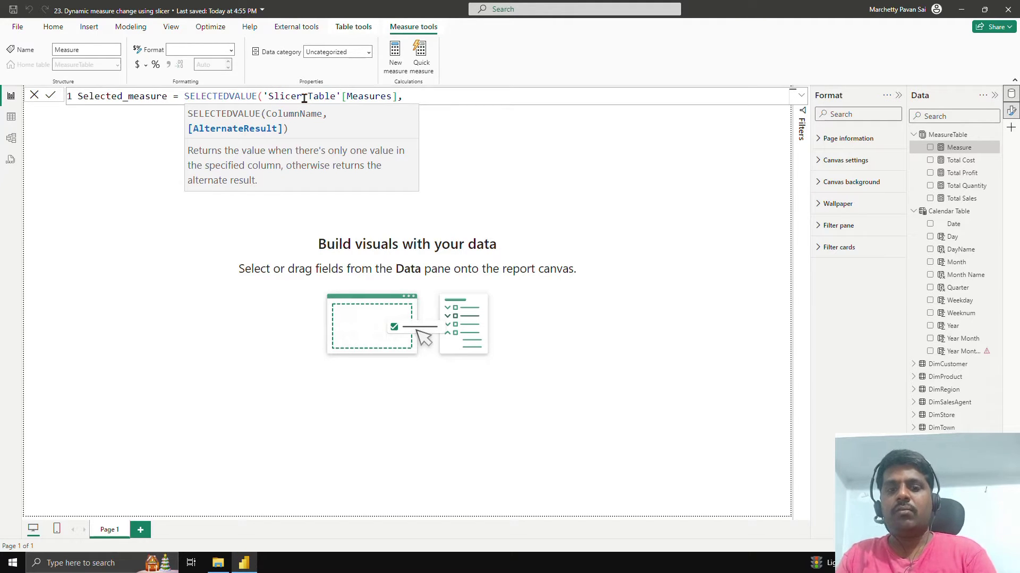
pyautogui.write('"Multi')
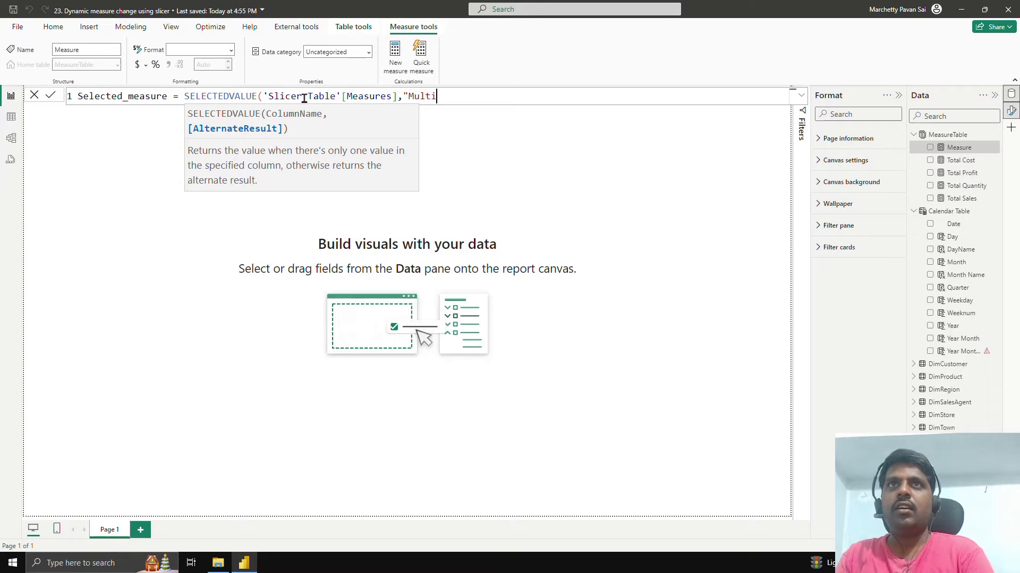
pyautogui.write('ple Sel')
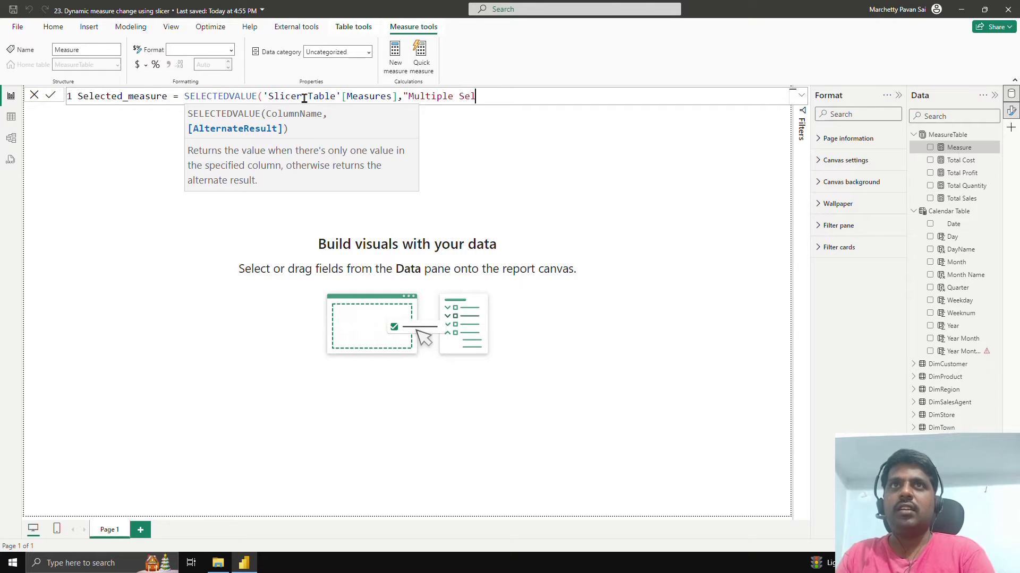
pyautogui.write('ection')
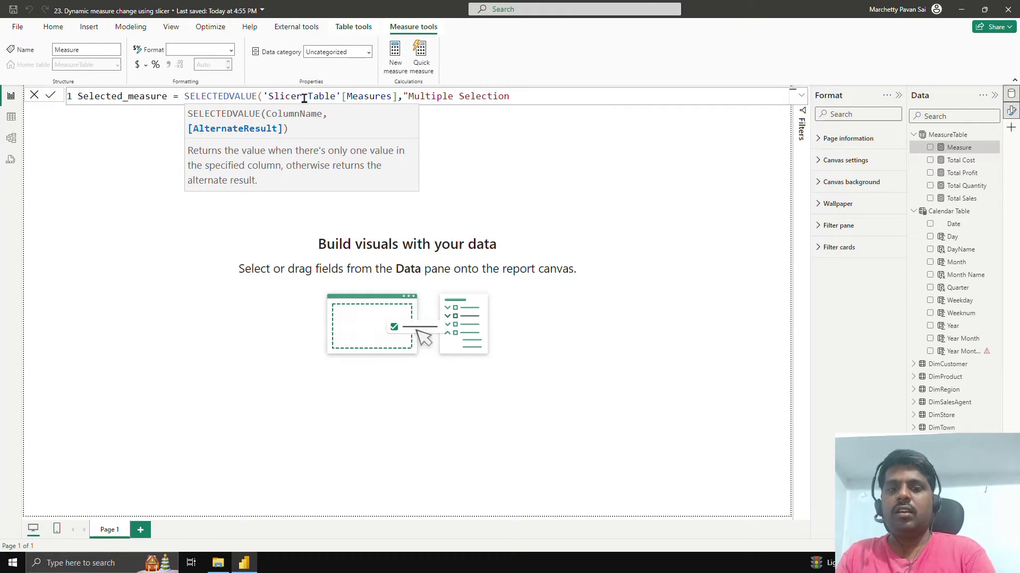
pyautogui.write('")')
pyautogui.press('Return')
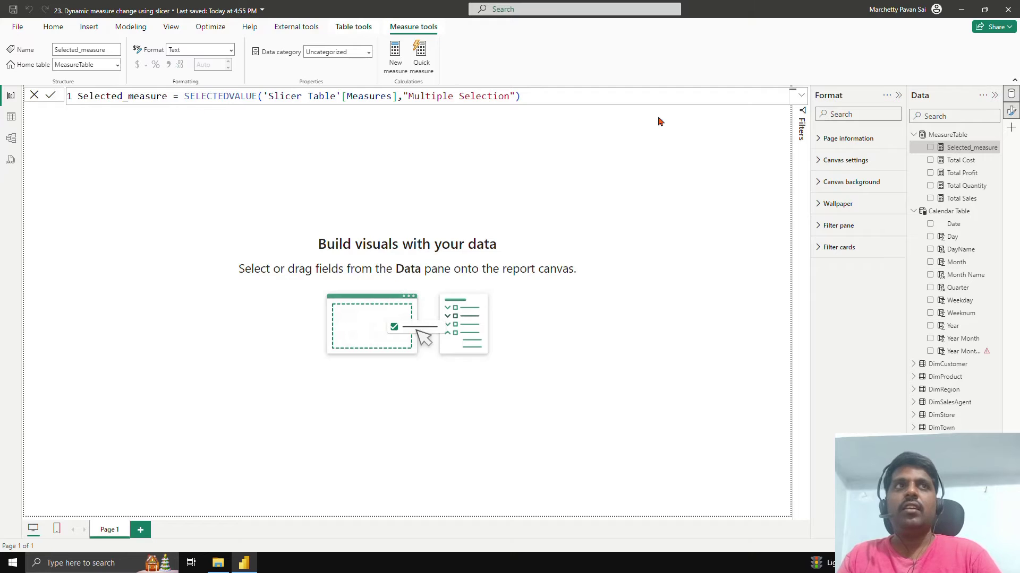
# Add another new measure to MeasureTable and name it Dynamic Selection.
pyautogui.click(973, 137)
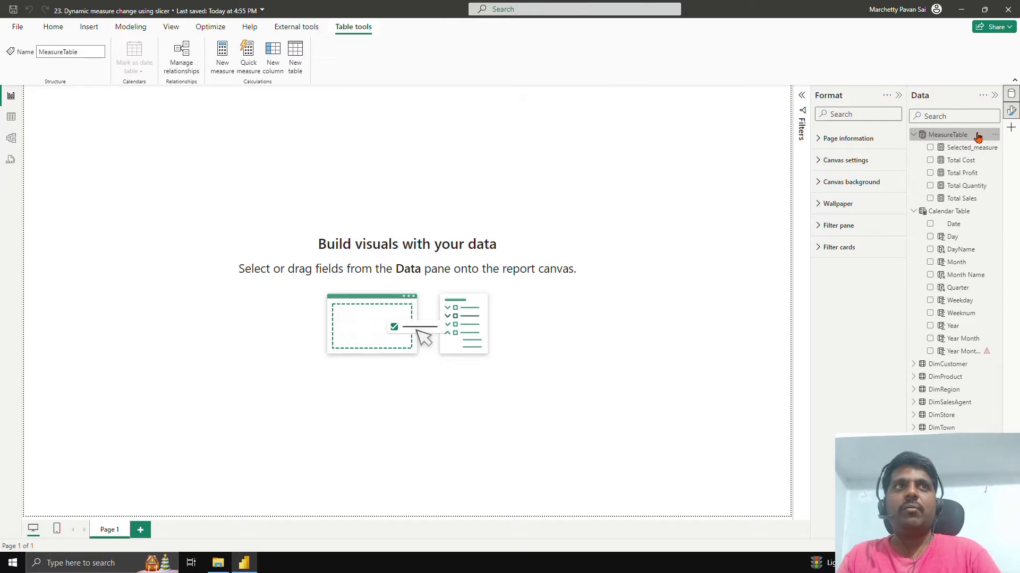
pyautogui.click(994, 136)
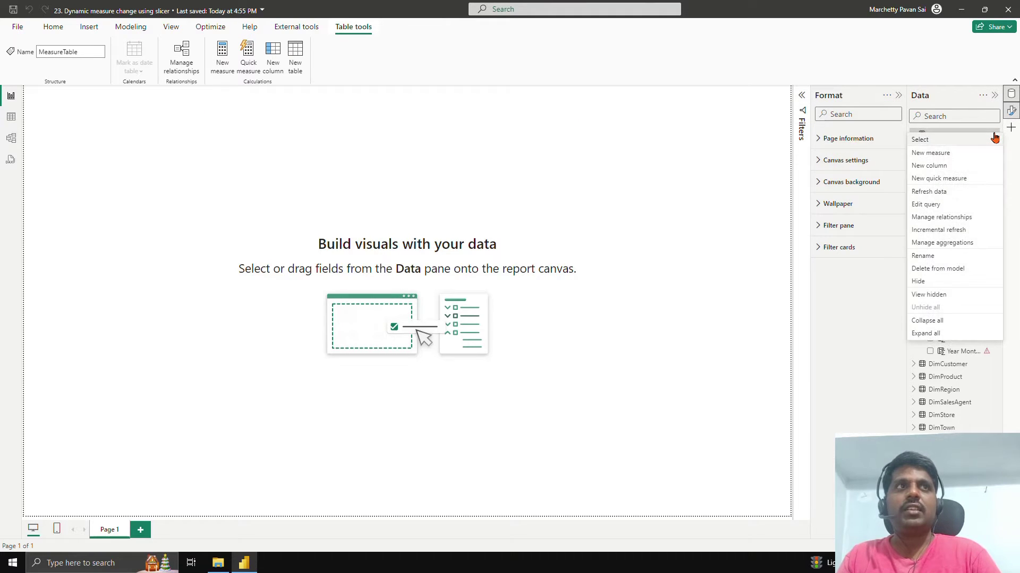
pyautogui.click(935, 153)
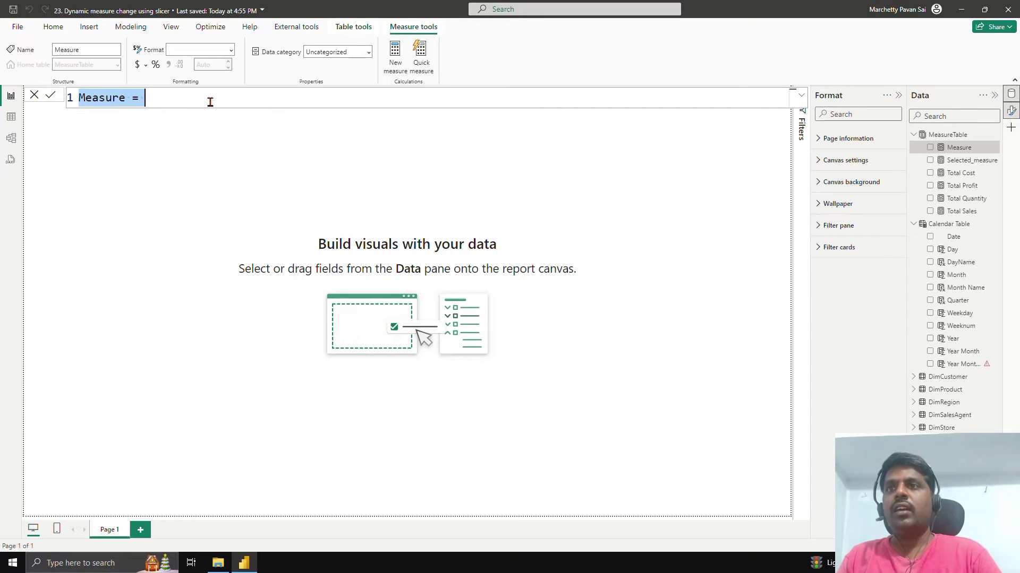
pyautogui.write('Dynamic')
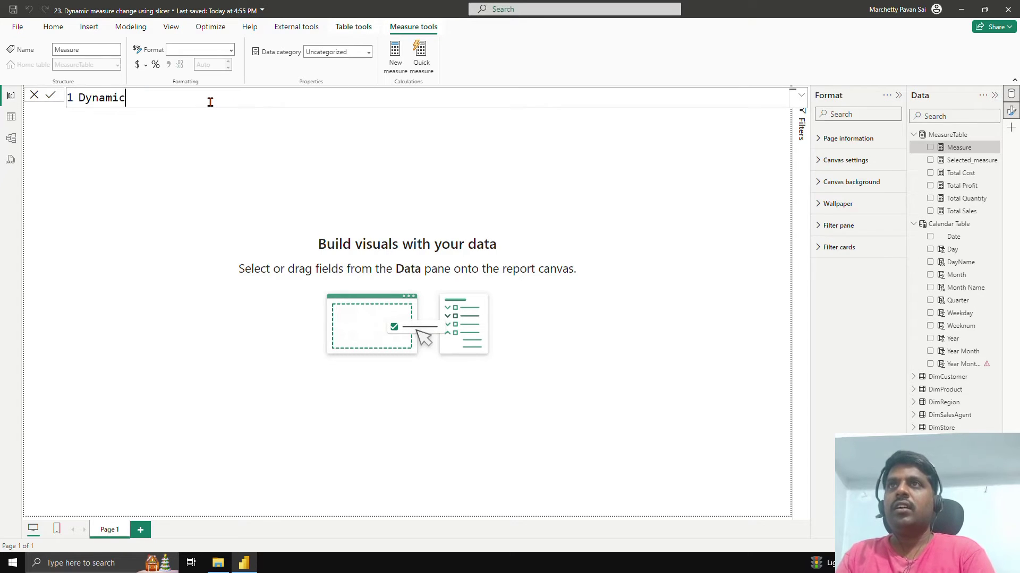
pyautogui.write(' AS')
pyautogui.press('BackSpace')
pyautogui.press('BackSpace')
pyautogui.write('Sel')
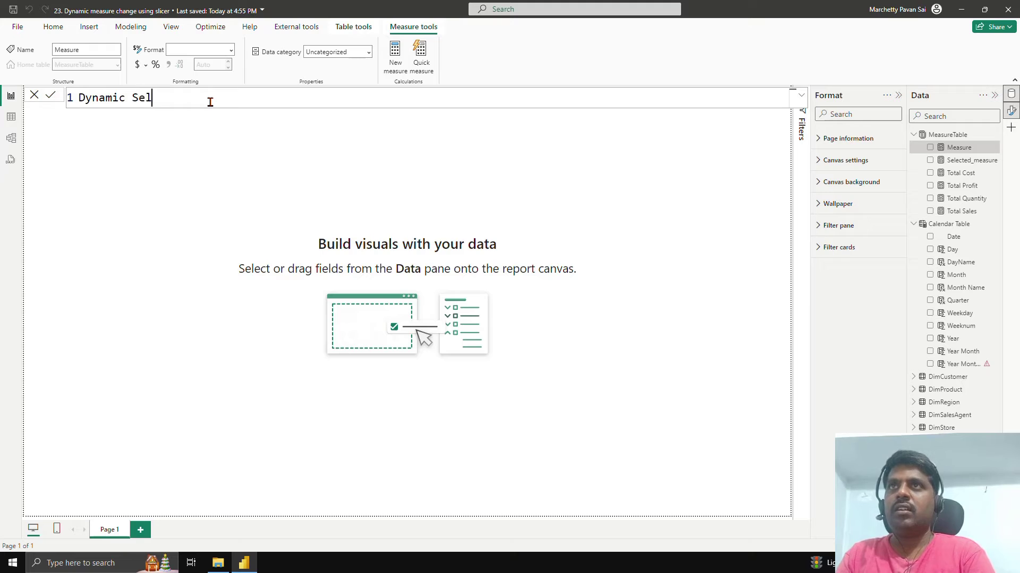
pyautogui.write('ections')
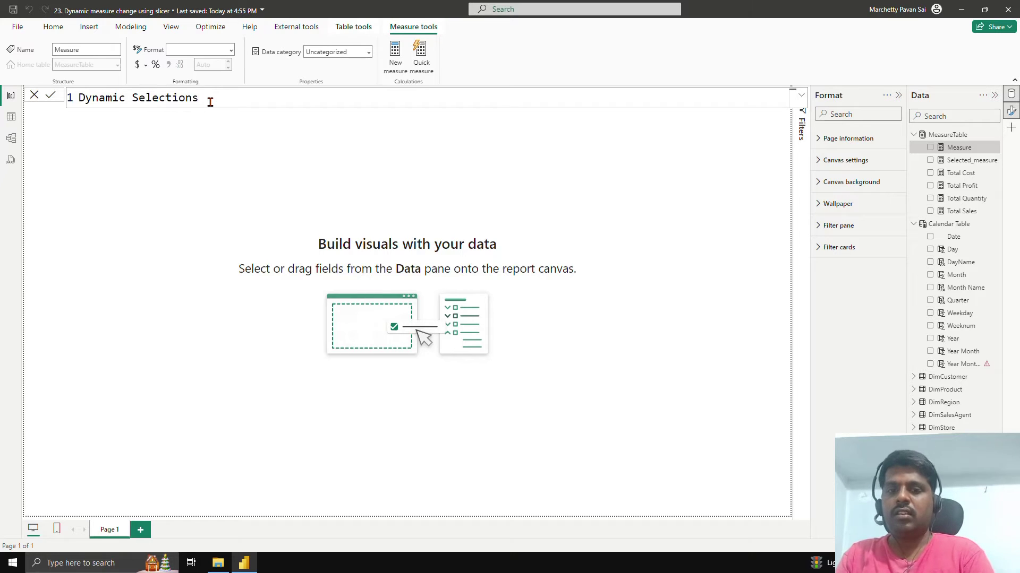
pyautogui.press('BackSpace')
pyautogui.write(' =')
# Begin the Dynamic Selection formula on a new line with a SWITCH function that uses TRUE() as its expression.
pyautogui.press('Return')
pyautogui.write('Swu')
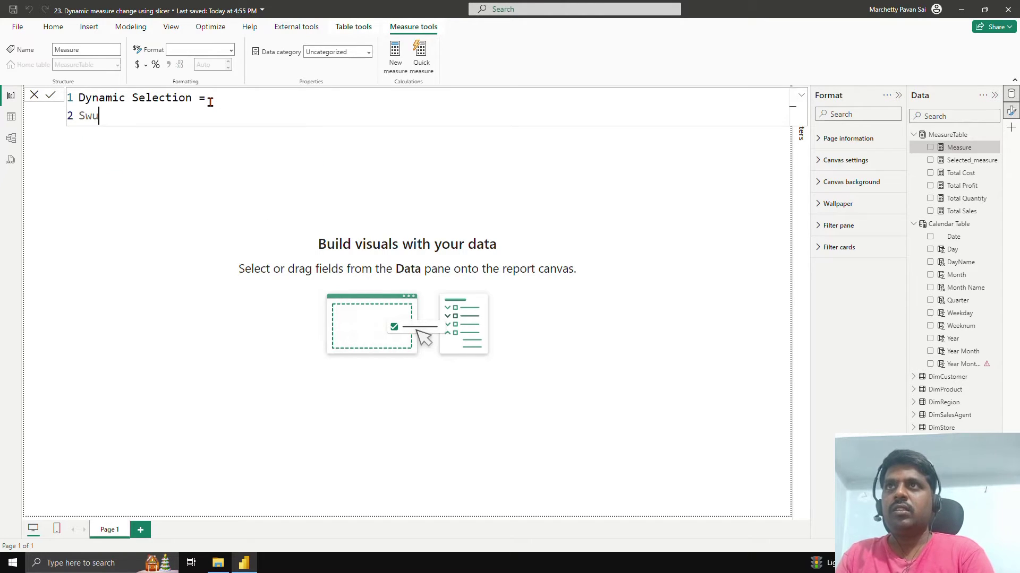
pyautogui.press('BackSpace')
pyautogui.press('Tab')
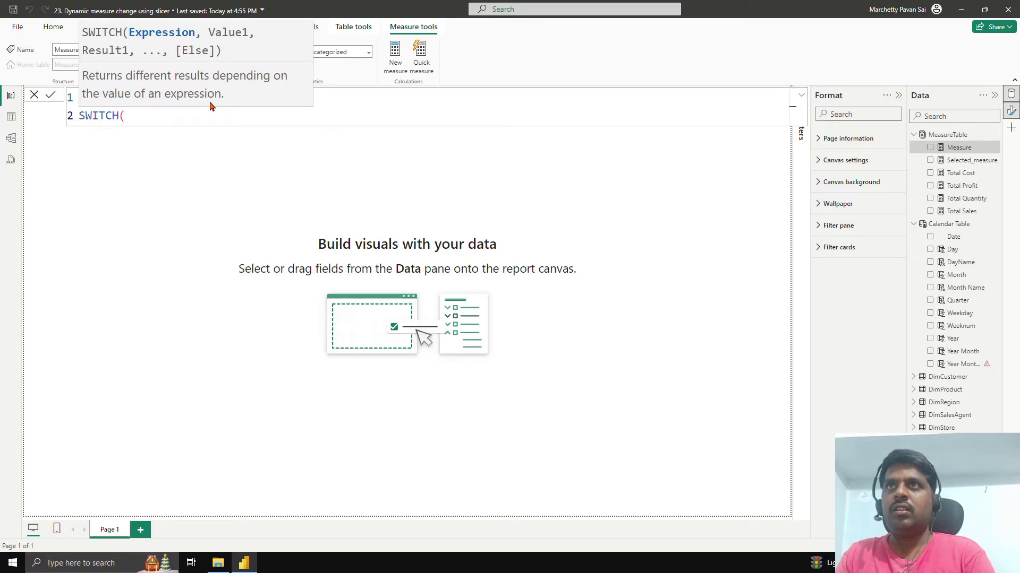
pyautogui.hotkey('shift', 'Return')
pyautogui.write('Trye')
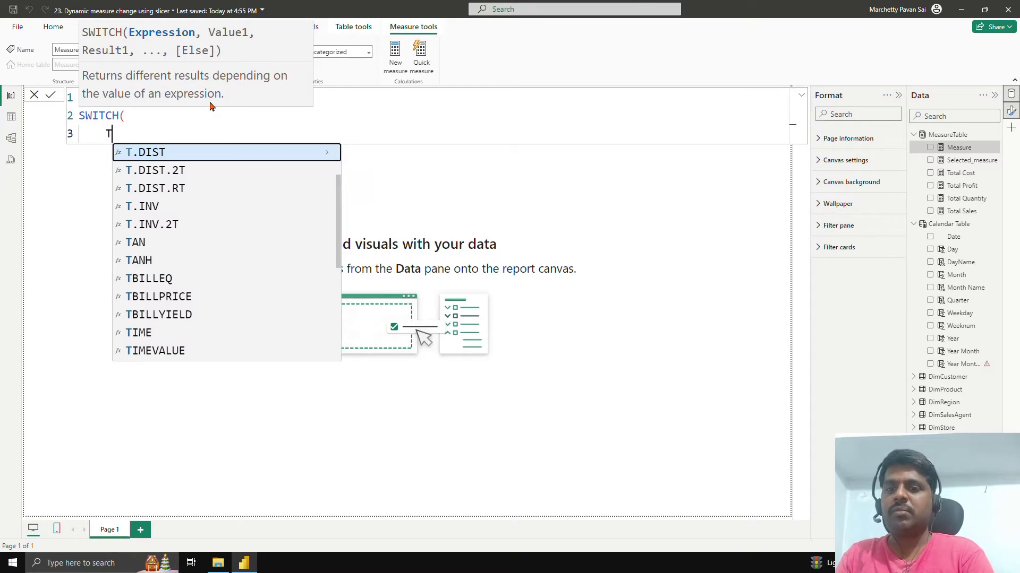
pyautogui.press('BackSpace')
pyautogui.press('BackSpace')
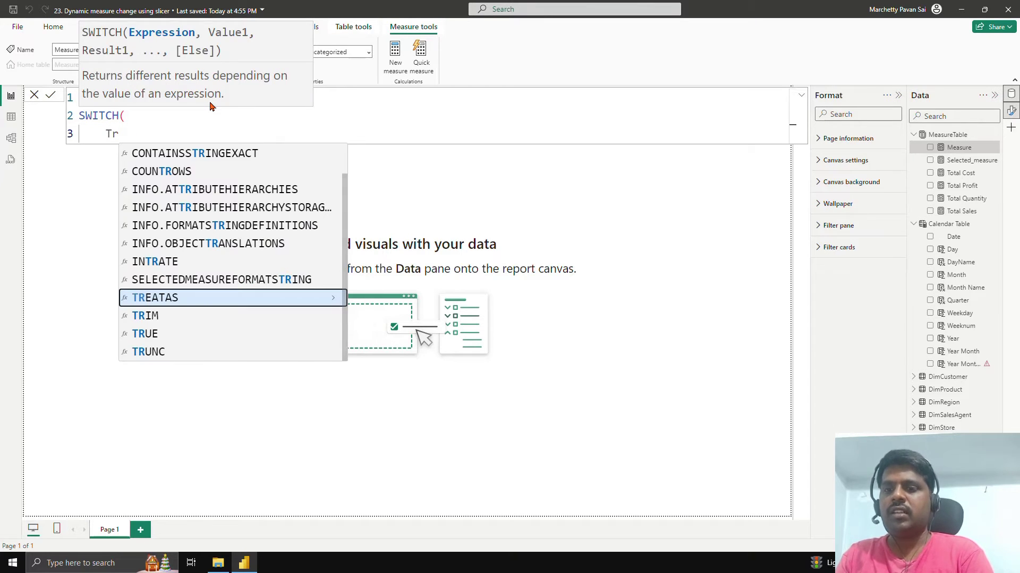
pyautogui.write('u')
pyautogui.press('Tab')
pyautogui.write(',')
pyautogui.hotkey('shift', 'Return')
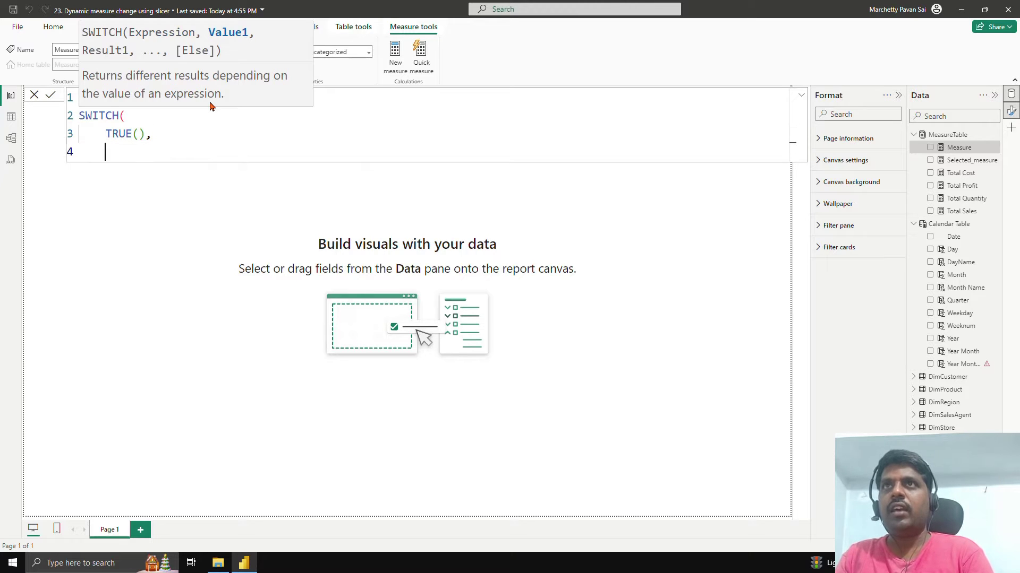
# Add a SWITCH branch that returns [Total Cost] when [Selected_measure] equals "Total Cost".
pyautogui.write('sele')
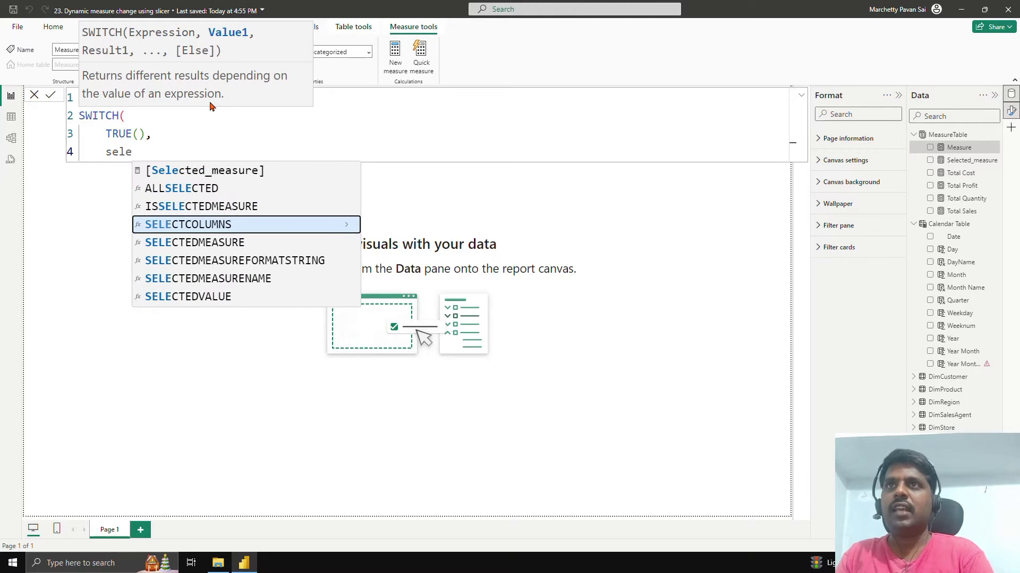
pyautogui.press('Up')
pyautogui.press('Up')
pyautogui.press('Up')
pyautogui.press('Tab')
pyautogui.write('= ')
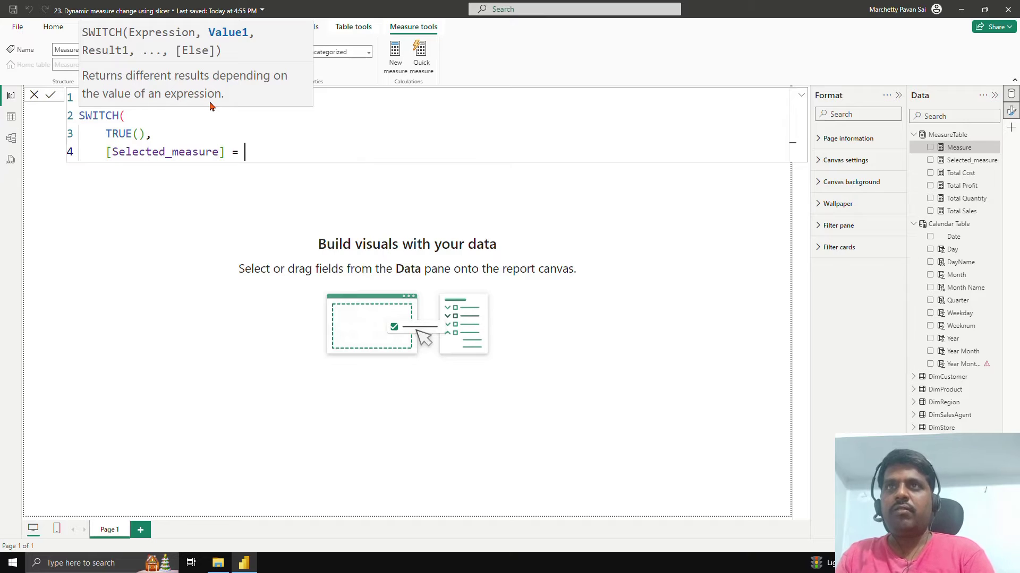
pyautogui.write('"Total ')
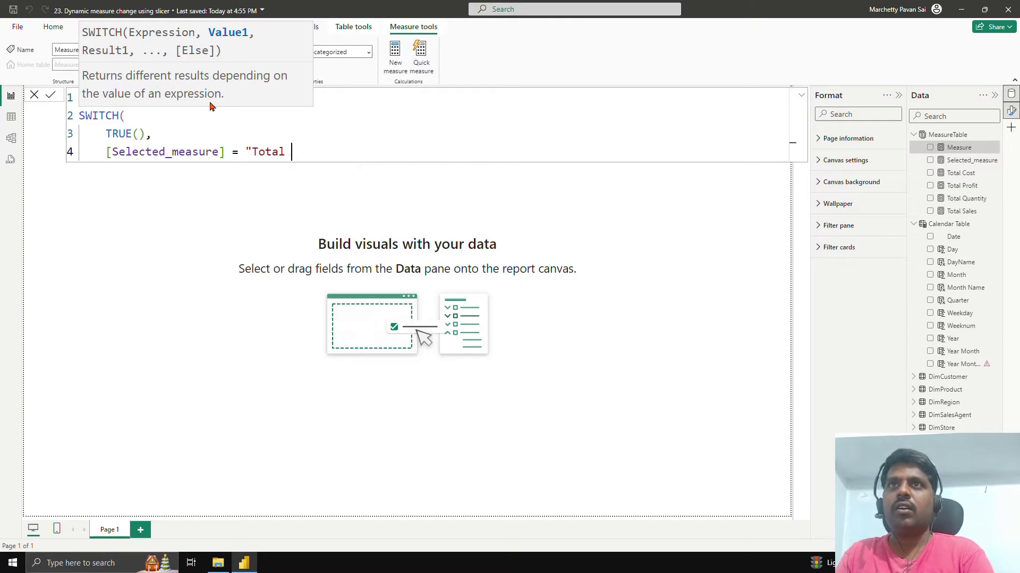
pyautogui.write('Cost", ')
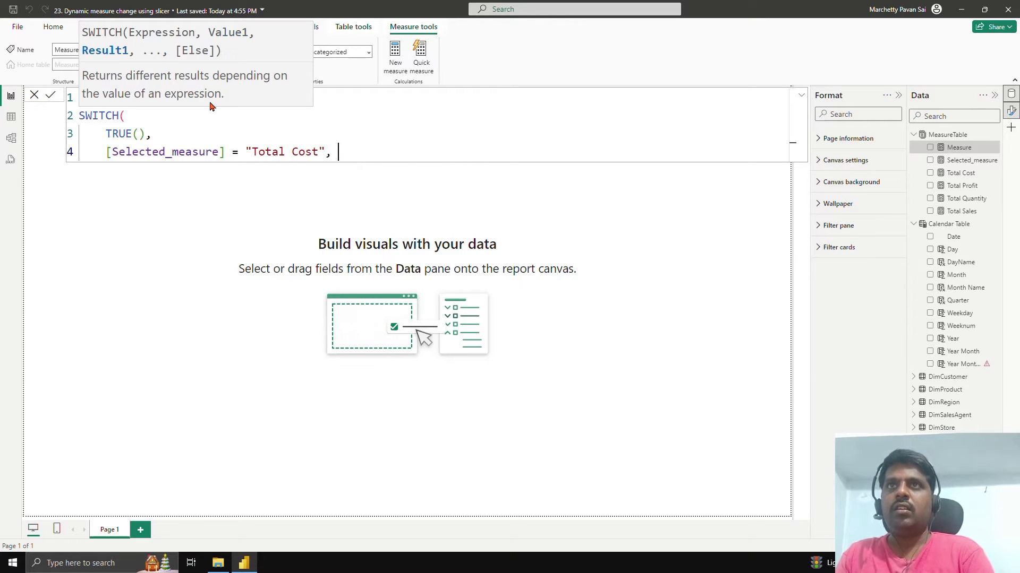
pyautogui.write('tot')
pyautogui.press('Tab')
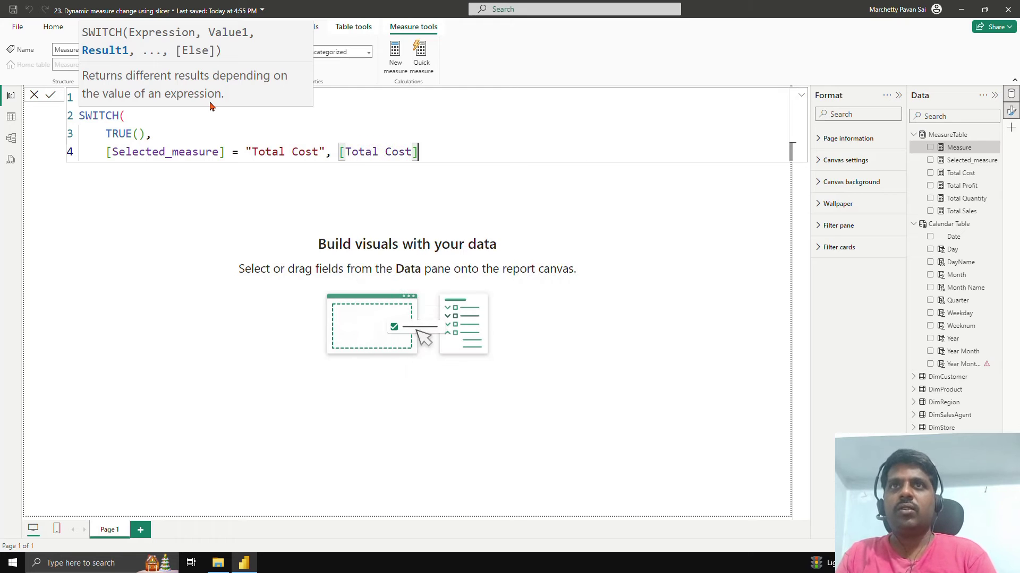
pyautogui.write(',')
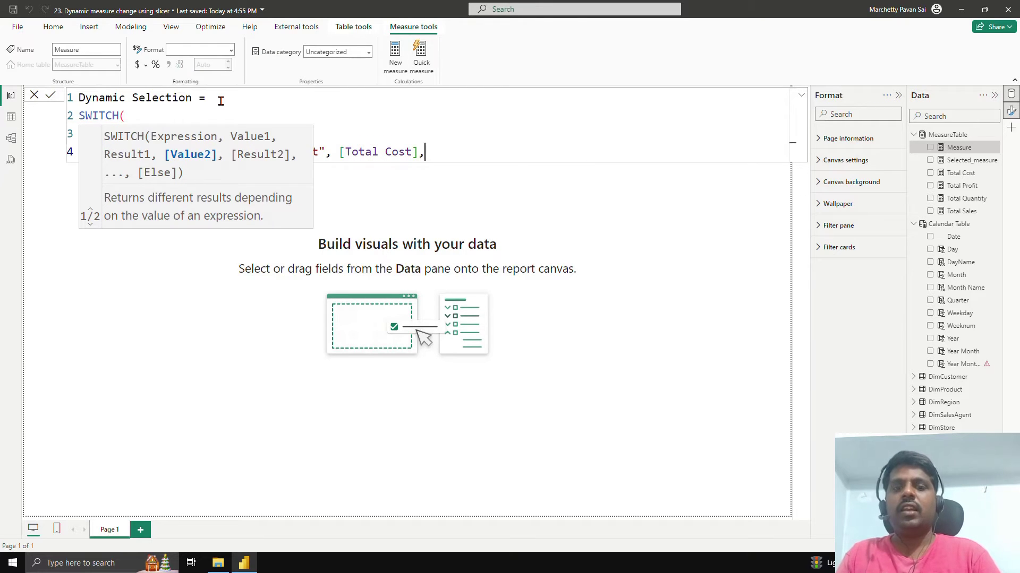
pyautogui.press('Escape')
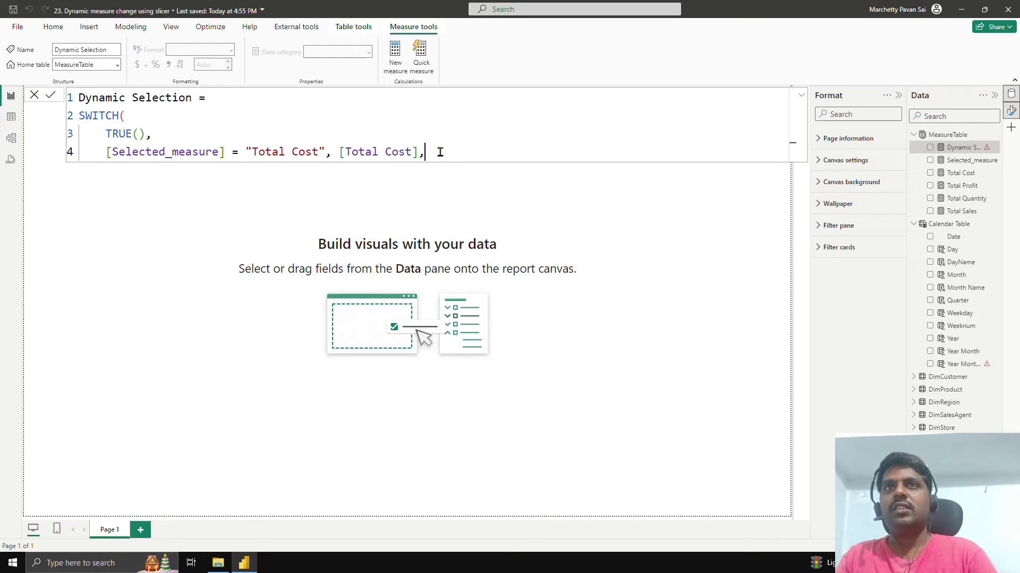
# Start a second SWITCH branch on a new line, comparing [Selected_measure] with "Total Quantity".
pyautogui.press('Return')
pyautogui.write('s')
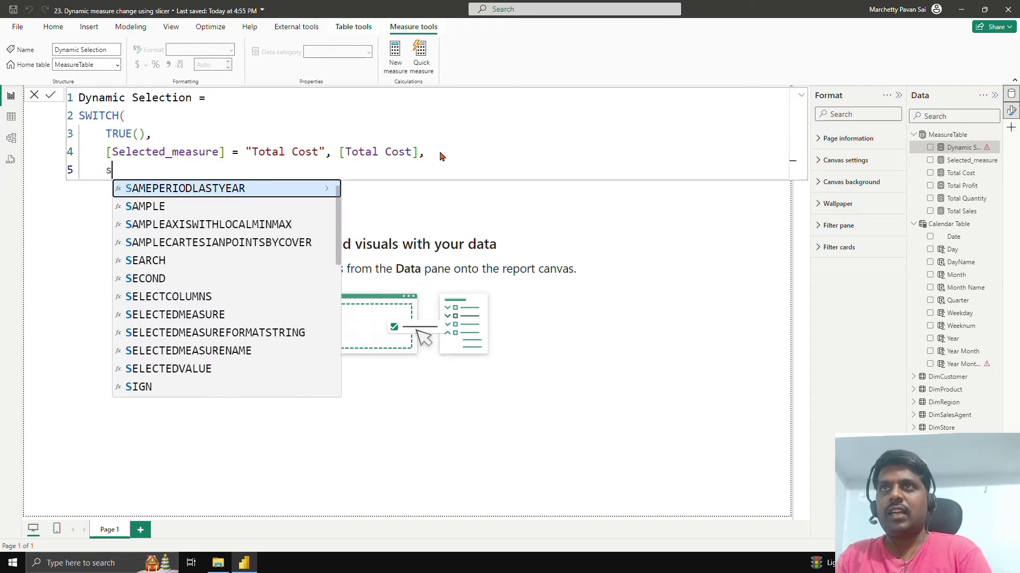
pyautogui.press('Escape')
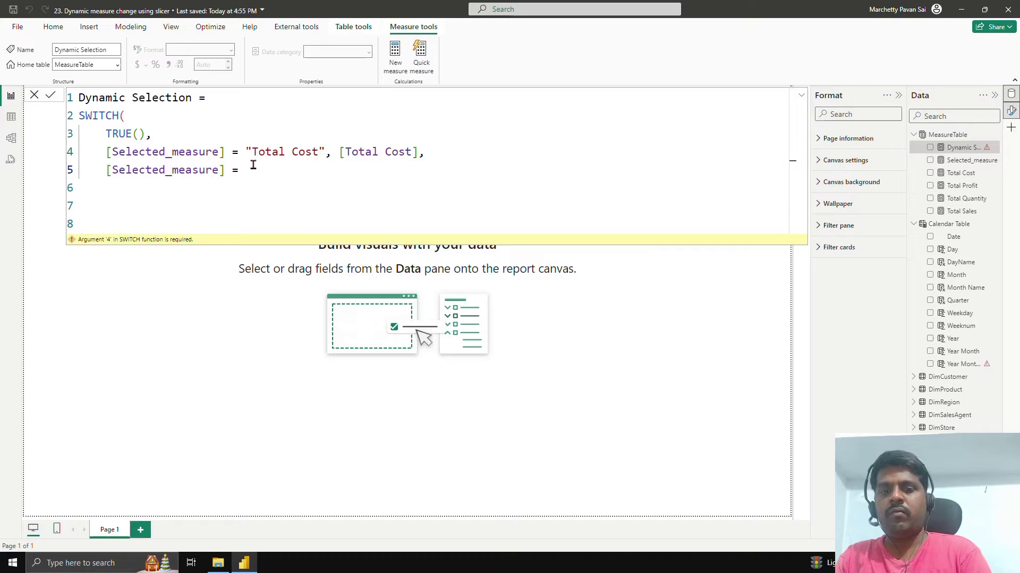
pyautogui.write('"')
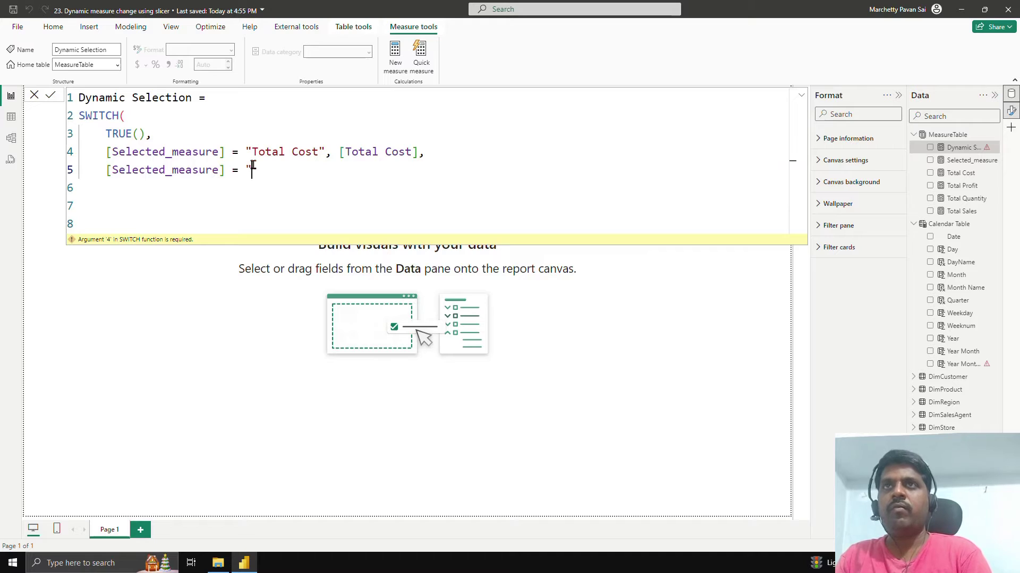
pyautogui.write('Totaal')
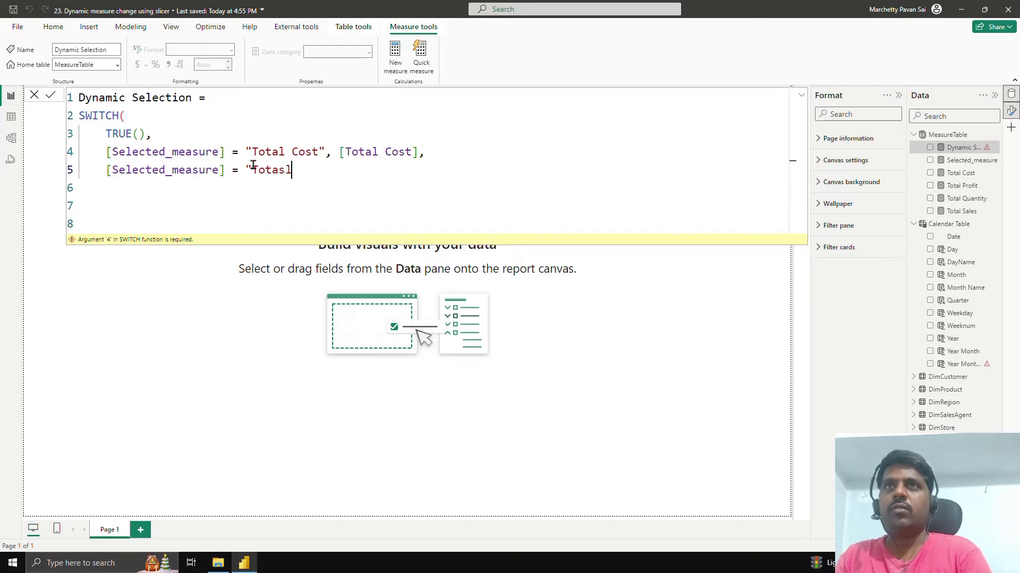
pyautogui.press('BackSpace')
pyautogui.press('BackSpace')
pyautogui.write('l Q')
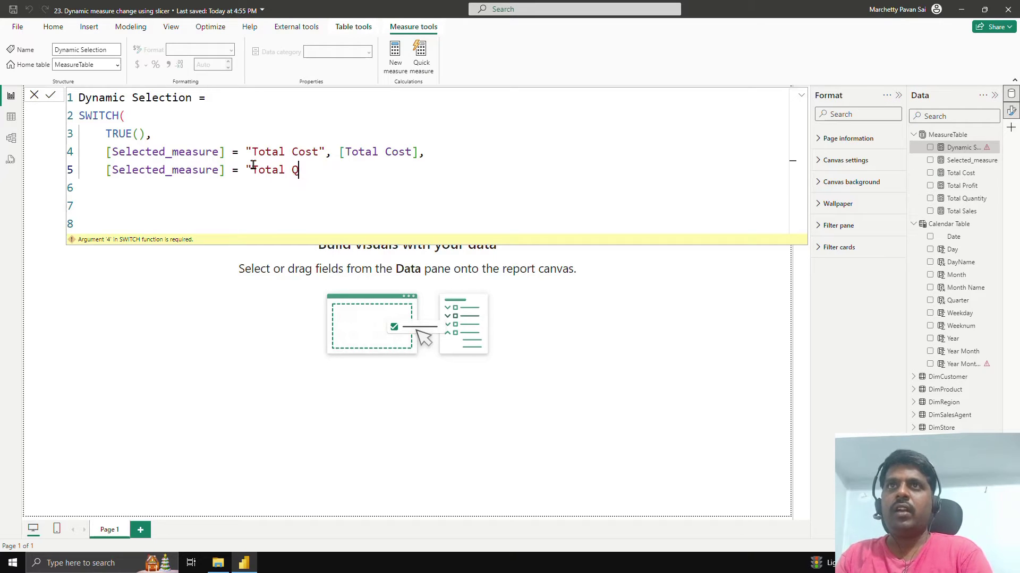
pyautogui.write('uantity')
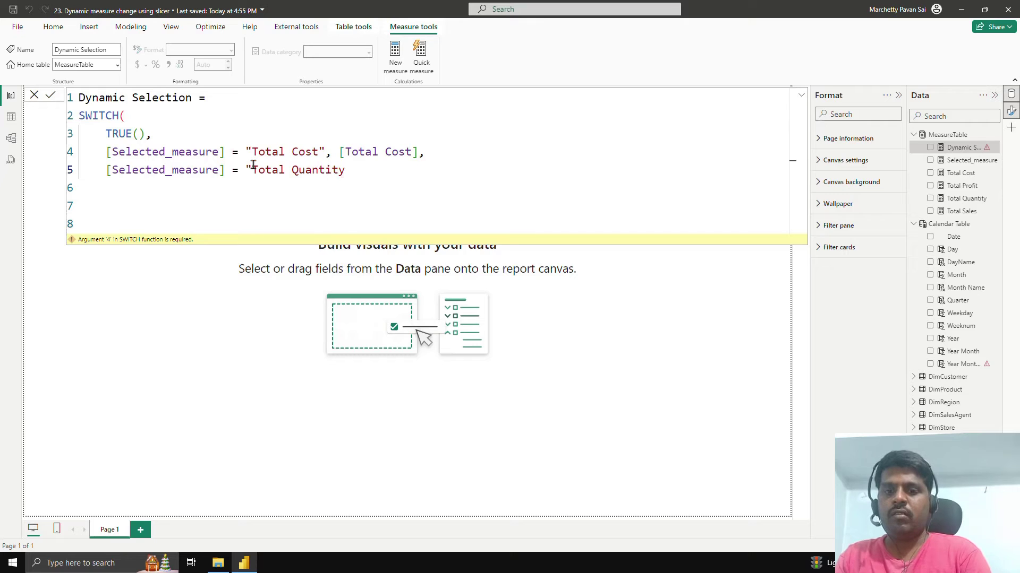
# Complete the "Total Quantity" condition with [Total Quantity] as its result and begin a new line for another branch.
pyautogui.write(', total')
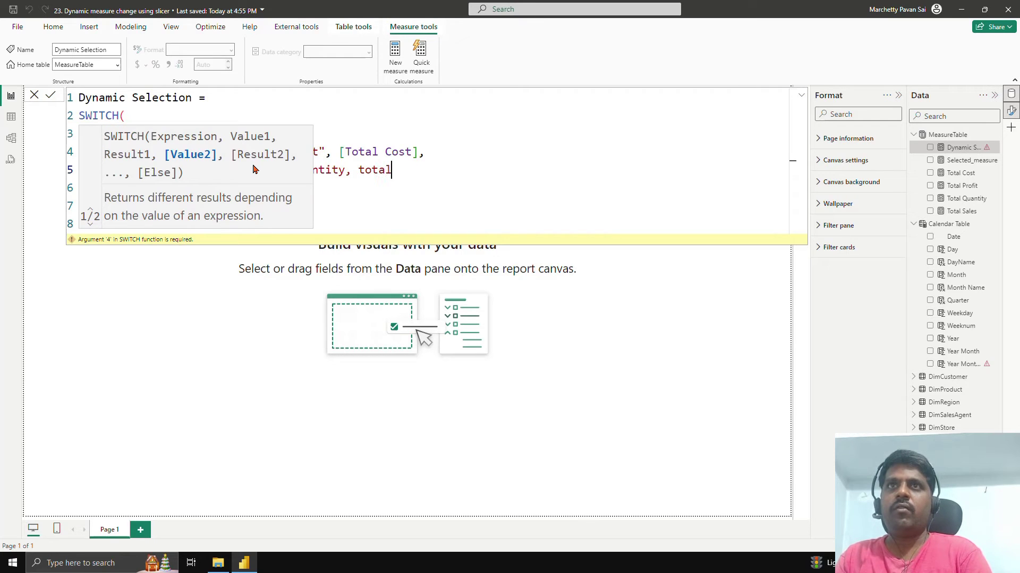
pyautogui.press('BackSpace')
pyautogui.press('BackSpace')
pyautogui.press('BackSpace')
pyautogui.press('BackSpace')
pyautogui.press('BackSpace')
pyautogui.press('BackSpace')
pyautogui.write('", [t')
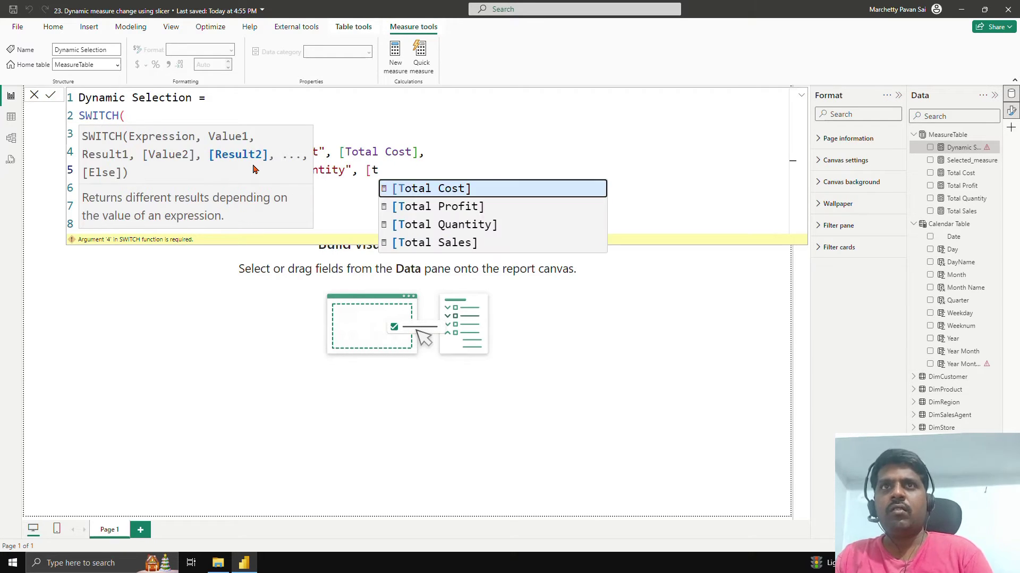
pyautogui.press('Down')
pyautogui.press('Down')
pyautogui.press('Tab')
pyautogui.write(',')
pyautogui.press('Return')
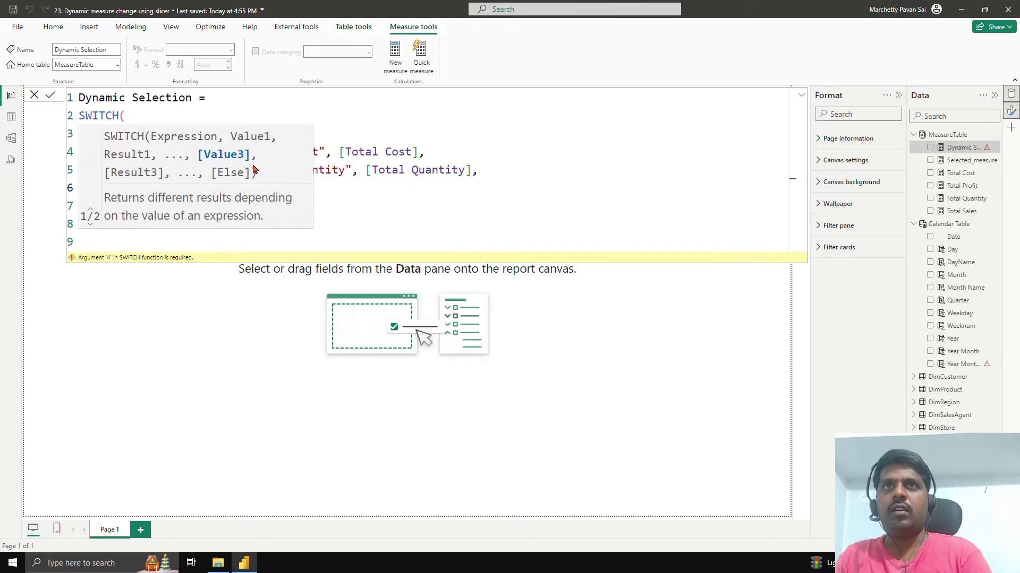
# Start a third SWITCH branch on the empty line, comparing [Selected_measure] with "Total Profit".
pyautogui.click(406, 154)
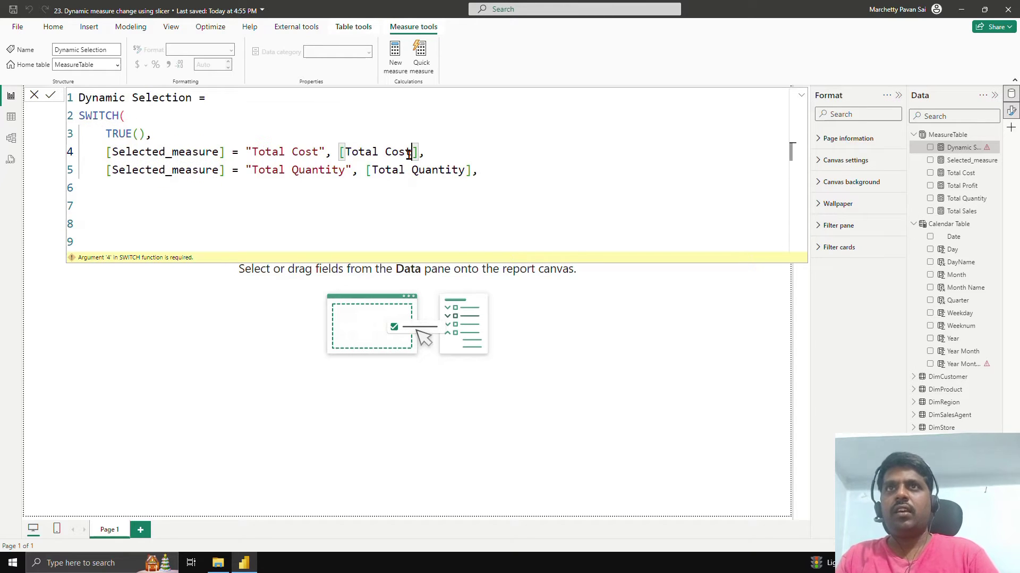
pyautogui.click(188, 188)
pyautogui.write('sele')
pyautogui.press('Up')
pyautogui.press('Up')
pyautogui.press('Up')
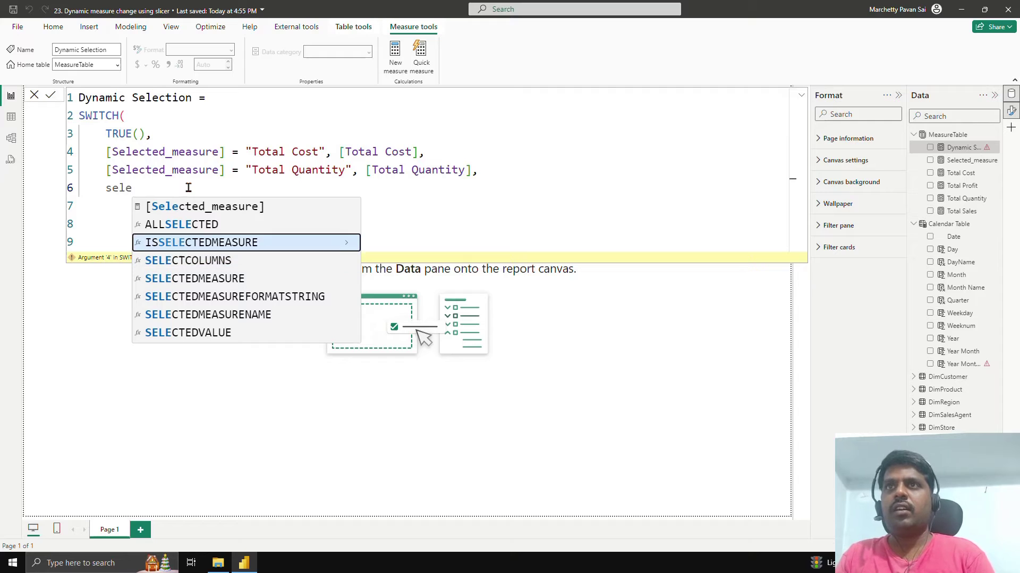
pyautogui.press('Tab')
pyautogui.write('= ')
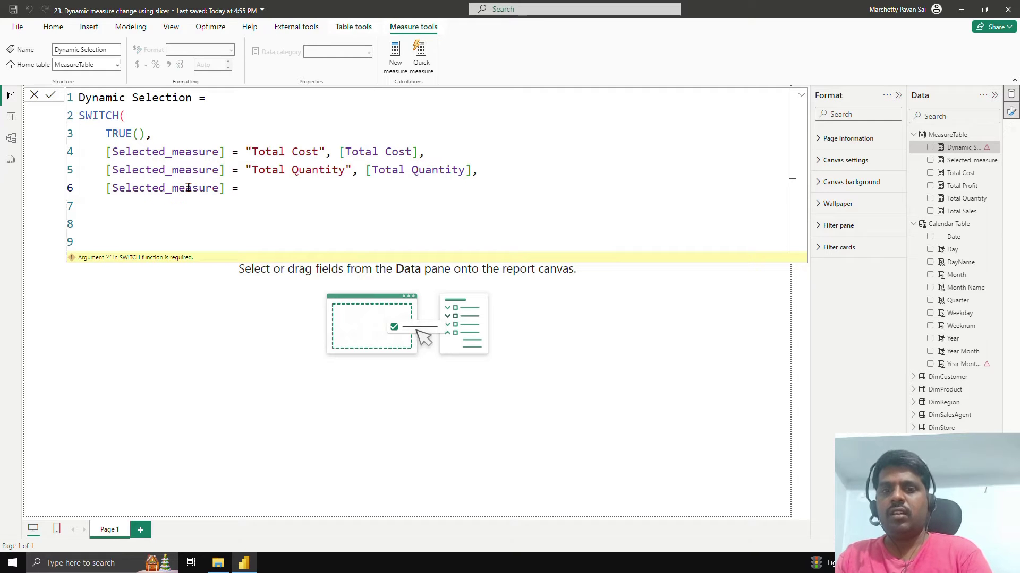
pyautogui.write('"Total ')
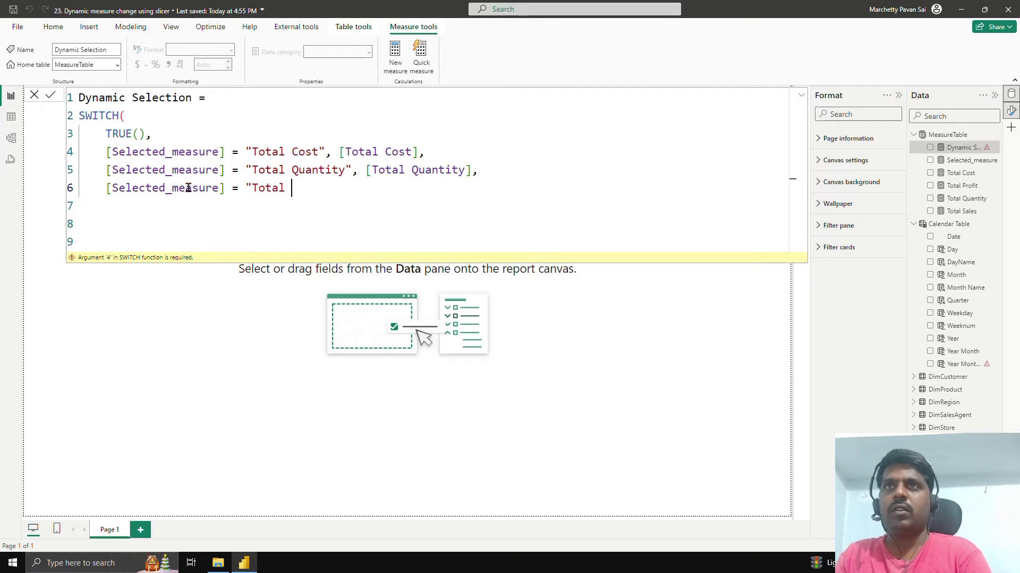
pyautogui.write('Profit"')
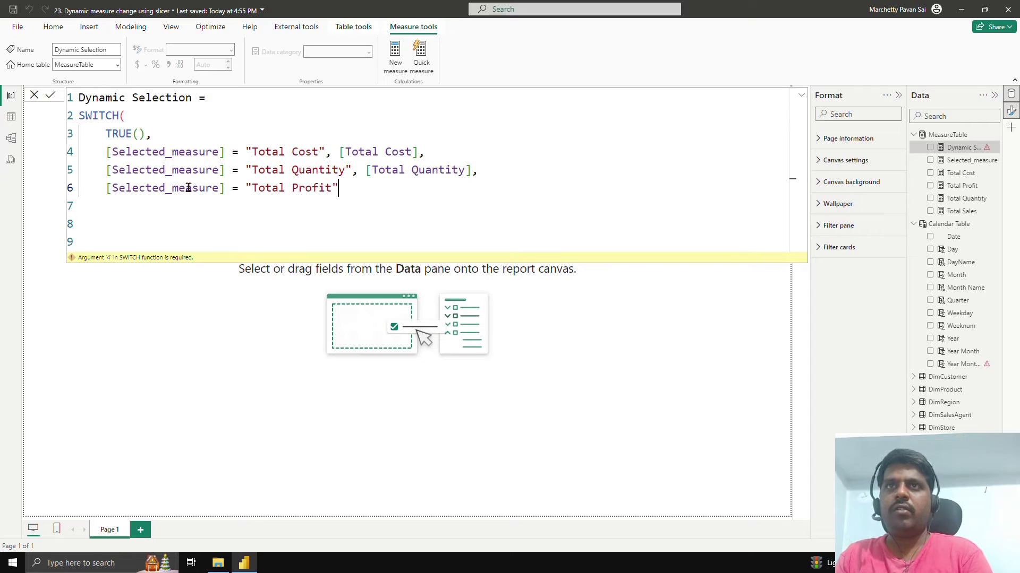
# Complete the "Total Profit" condition with [Total Profit] as its result and begin a new line.
pyautogui.write(',')
pyautogui.press('BackSpace')
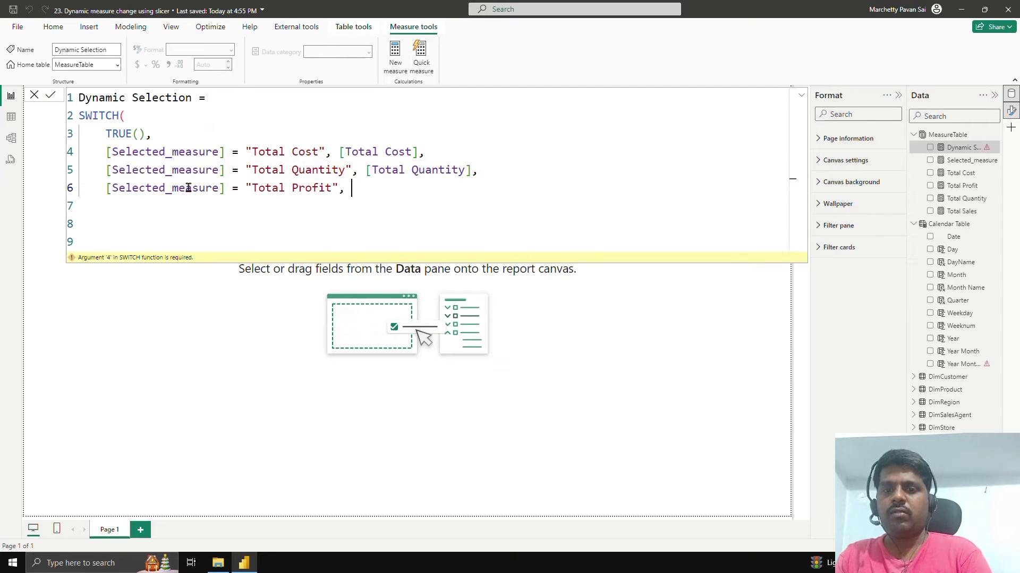
pyautogui.write('[')
pyautogui.press('Down')
pyautogui.press('Down')
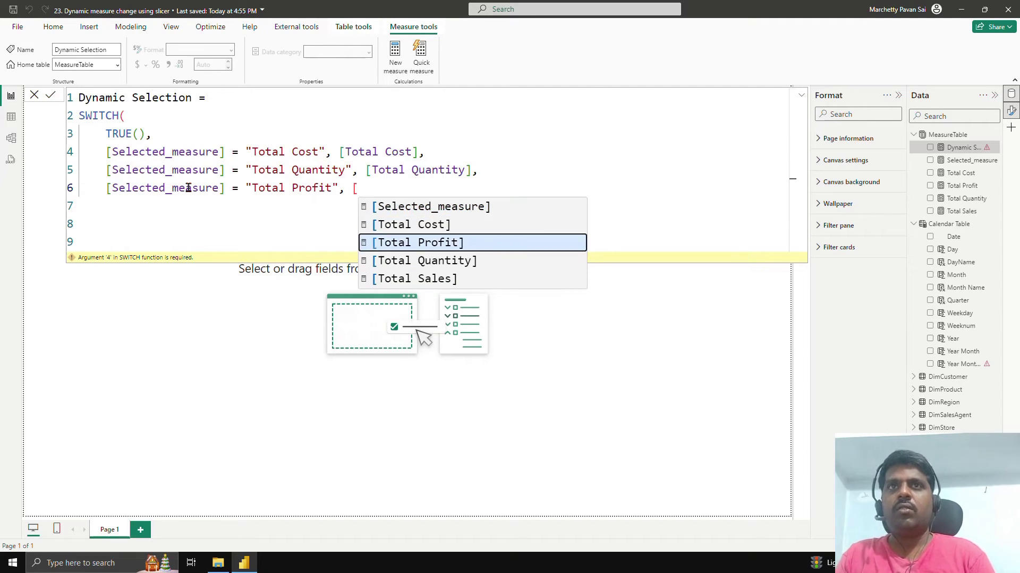
pyautogui.press('Tab')
pyautogui.write(',')
pyautogui.press('Return')
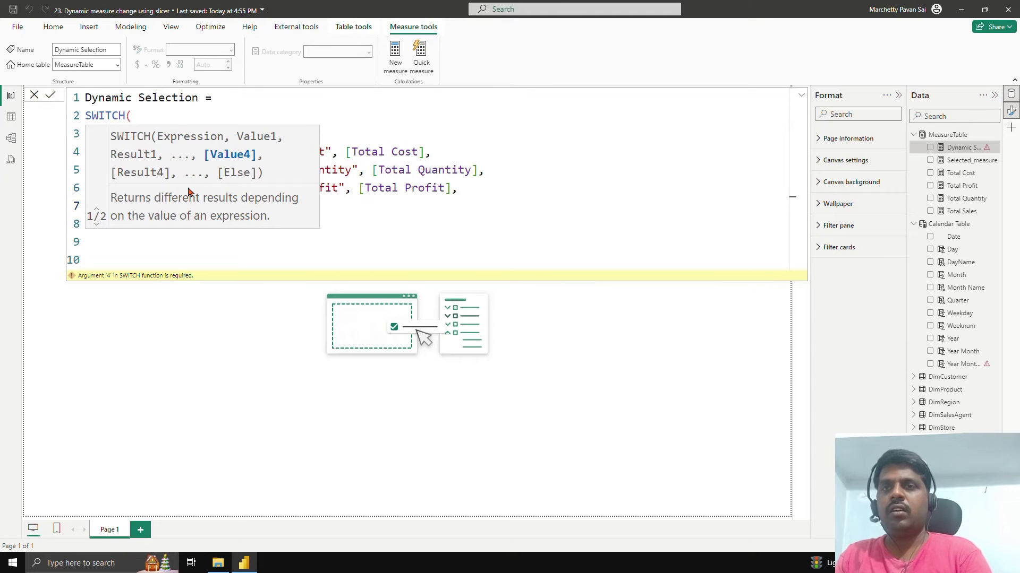
# Add a fourth SWITCH branch that returns [Total Sales] when [Selected_measure] equals "Total Sales", ending with a comma.
pyautogui.click(186, 204)
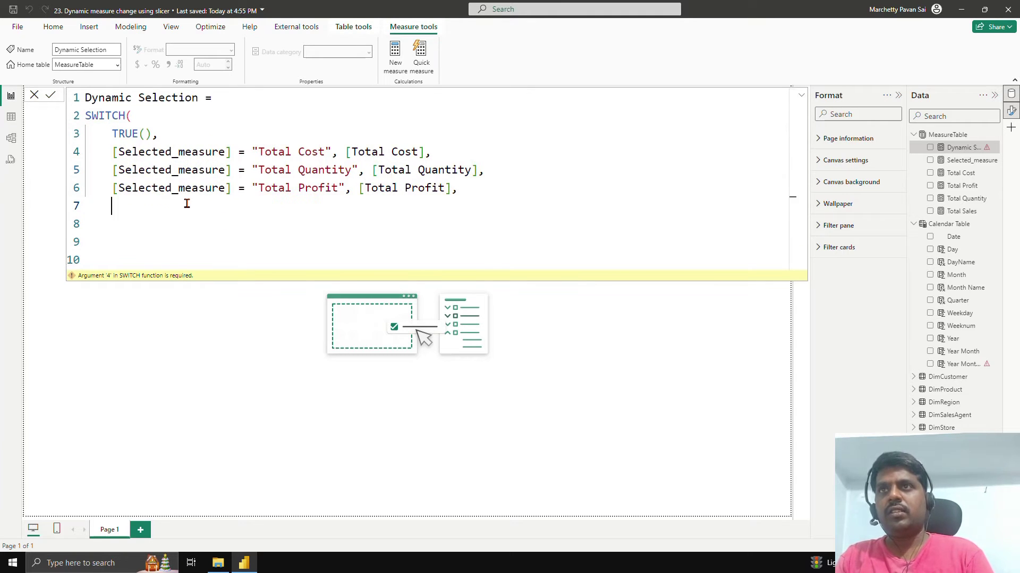
pyautogui.write('[s')
pyautogui.press('Tab')
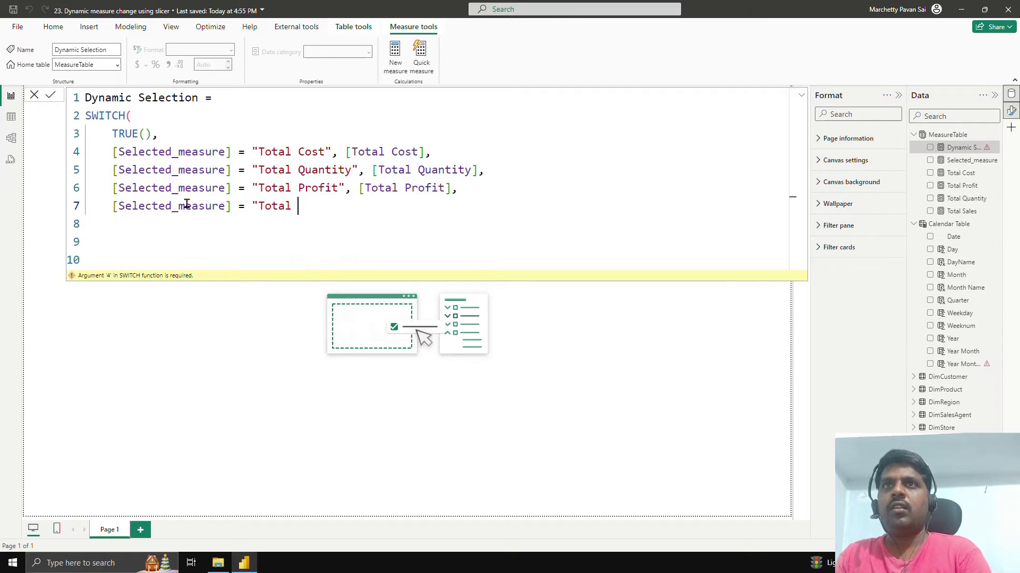
pyautogui.write('= "Total Sales", ')
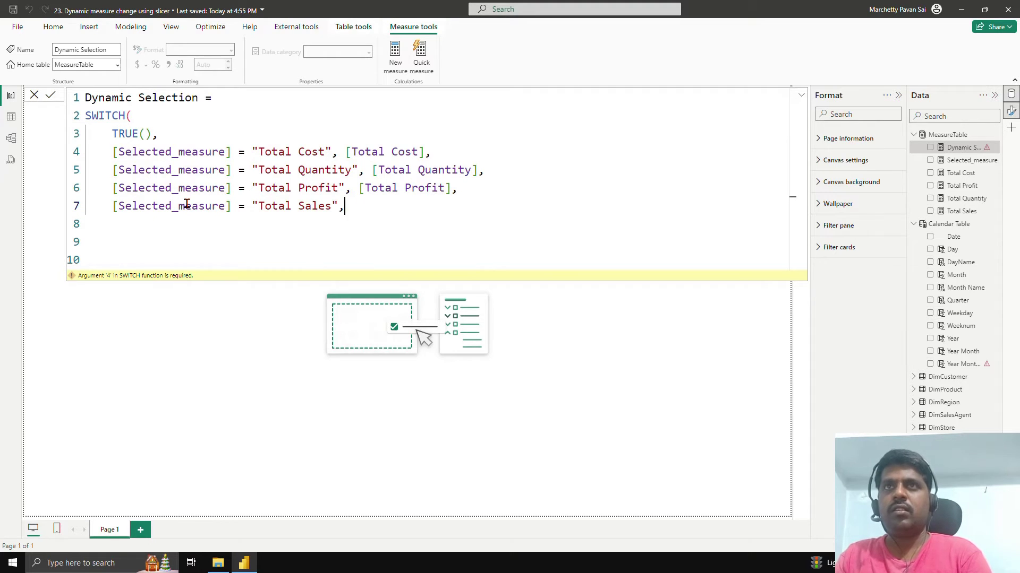
pyautogui.write('[')
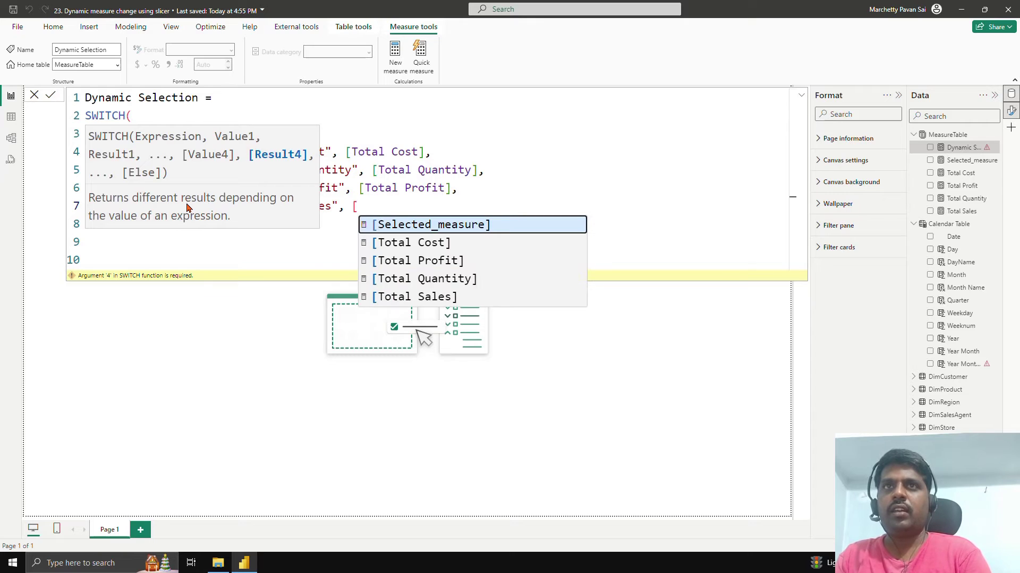
pyautogui.write('Total')
pyautogui.press('Down')
pyautogui.press('Down')
pyautogui.press('Down')
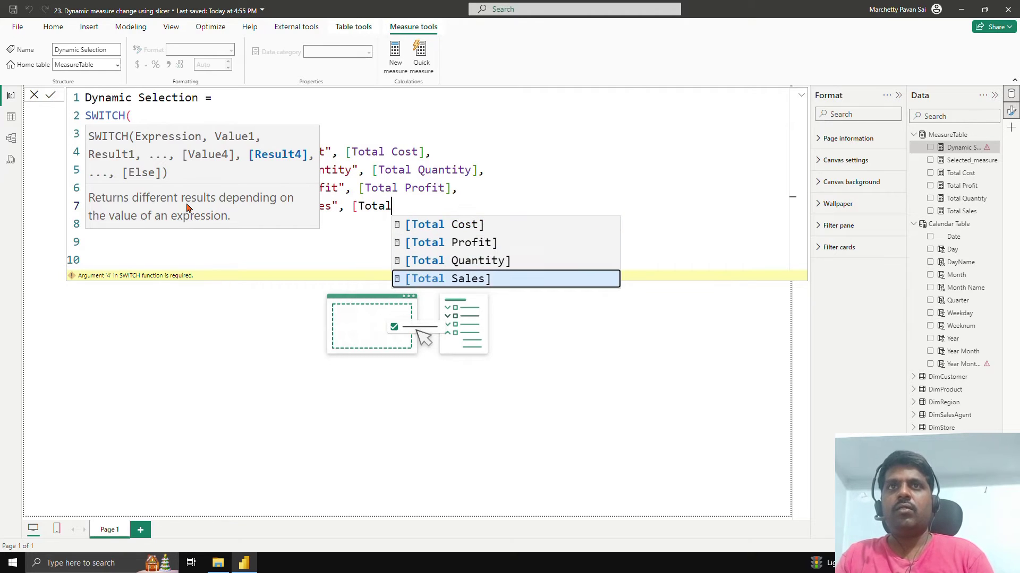
pyautogui.press('Tab')
pyautogui.write(',')
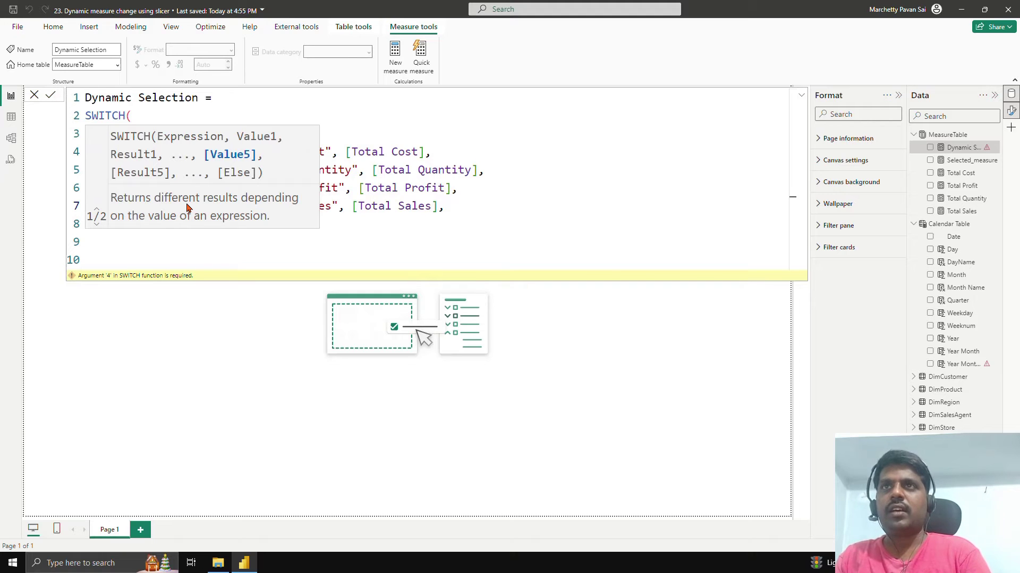
# Add [Total Sales] as the SWITCH default result, close the function on a new line and commit the Dynamic Selection measure.
pyautogui.write('tota')
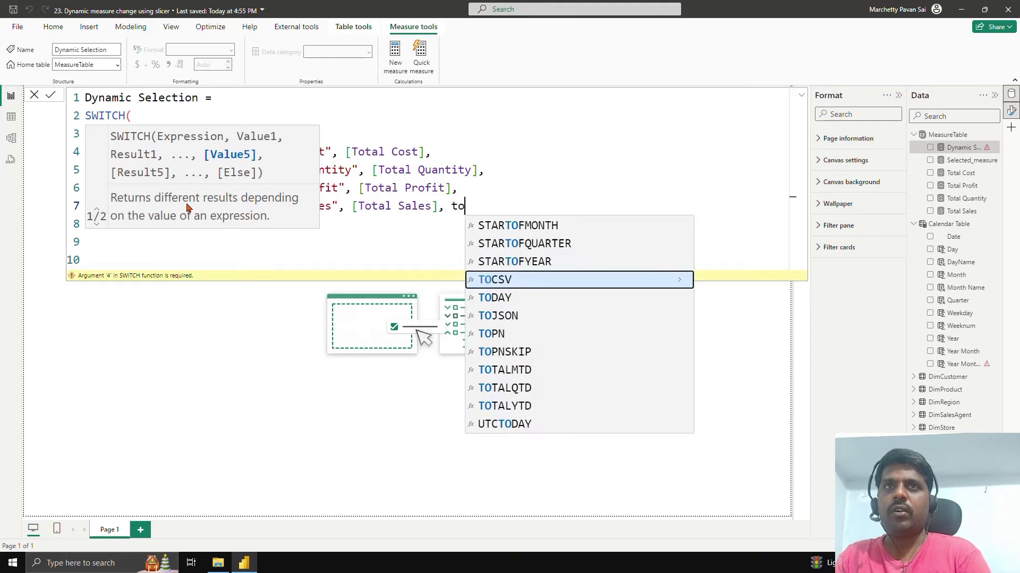
pyautogui.press('Down')
pyautogui.press('Down')
pyautogui.press('Down')
pyautogui.press('Tab')
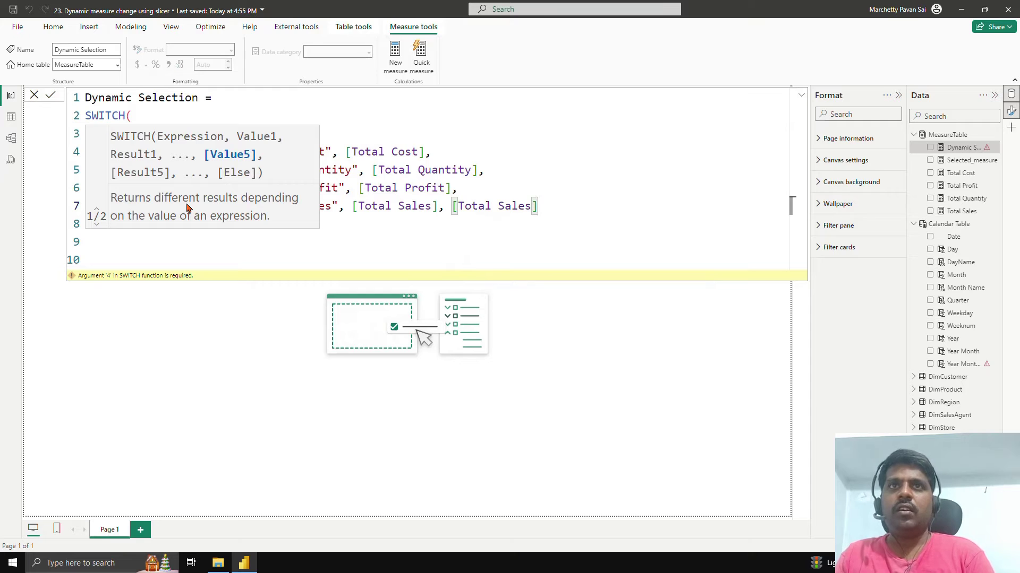
pyautogui.press('Return')
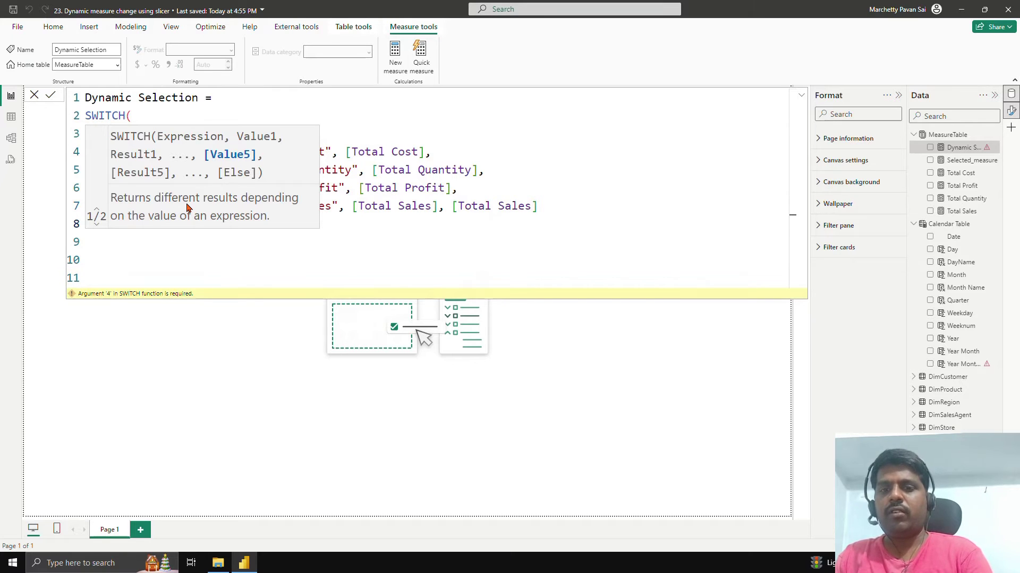
pyautogui.write(')')
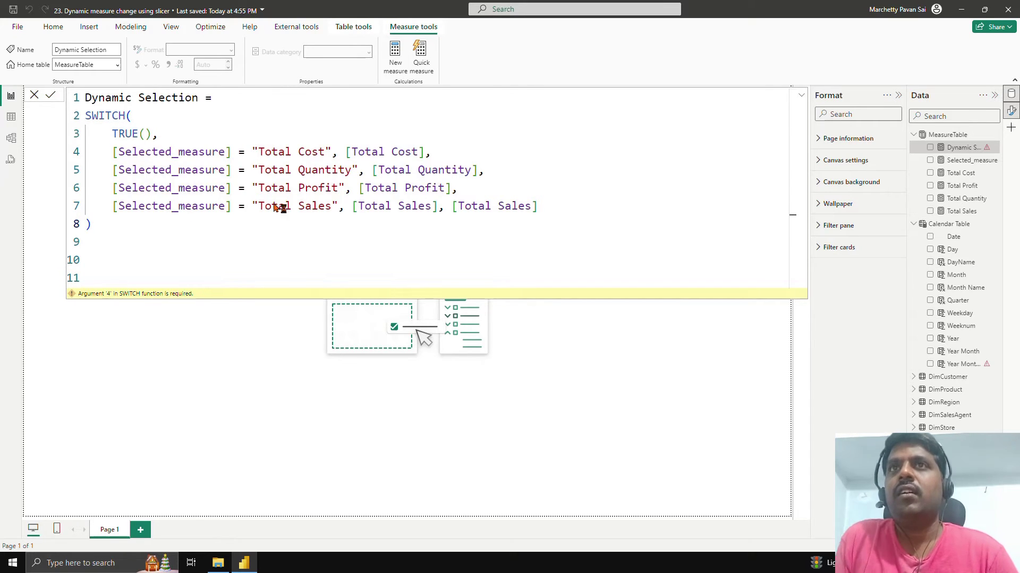
pyautogui.press('Return')
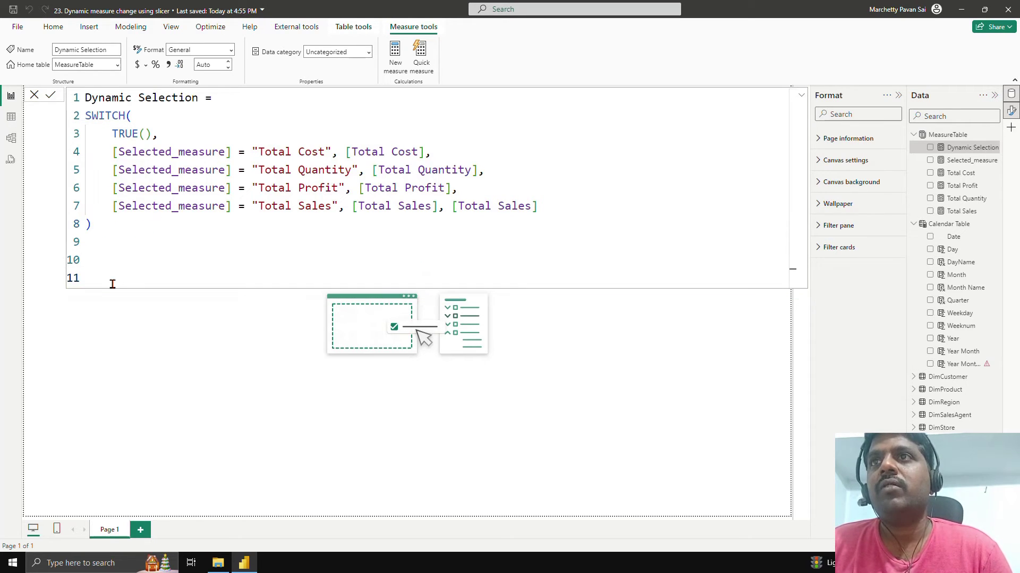
# Collapse the formula editor and insert an area chart, enlarging it to cover most of the report canvas.
pyautogui.click(47, 30)
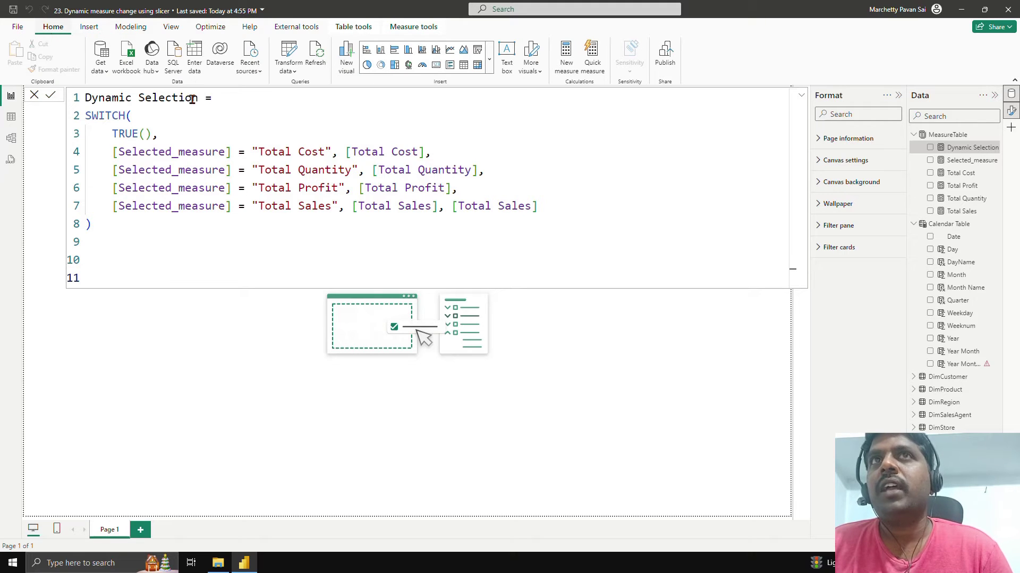
pyautogui.click(801, 96)
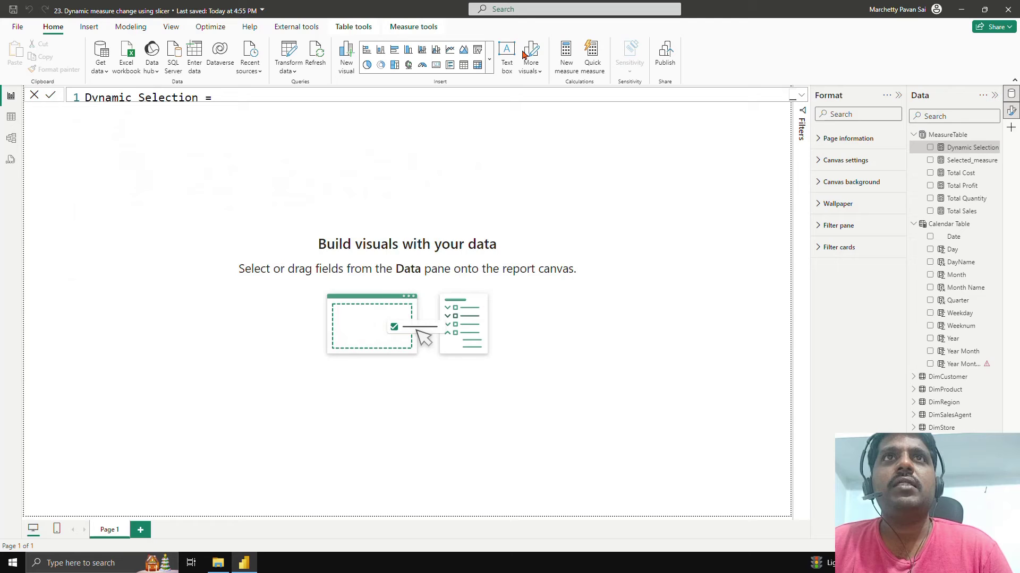
pyautogui.click(462, 49)
pyautogui.moveTo(174, 225); pyautogui.dragTo(633, 462)
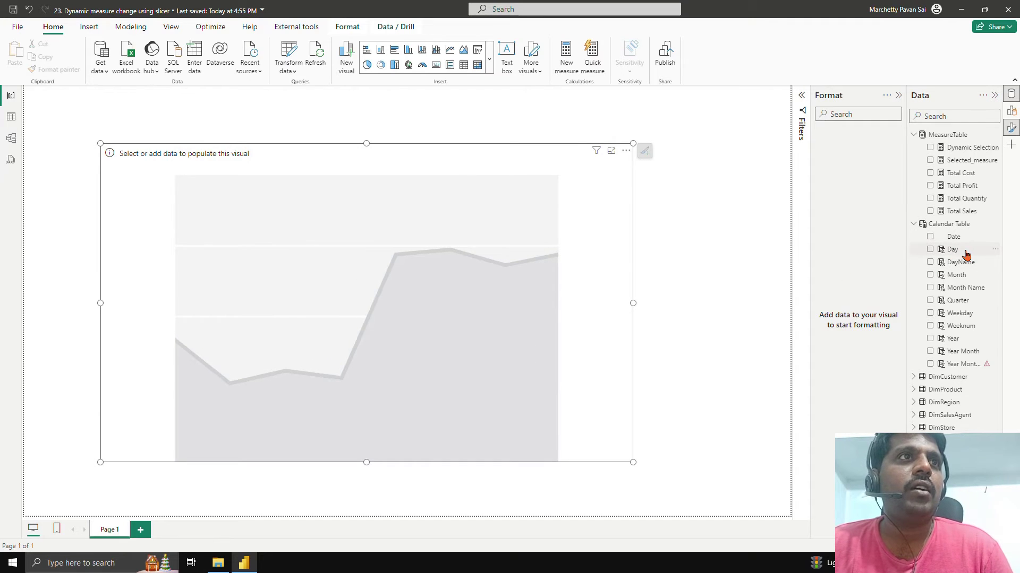
# Assign Day from the Calendar Table to the area chart's X-axis and the Dynamic Selection measure to its Y-axis.
pyautogui.moveTo(964, 256); pyautogui.dragTo(451, 283)
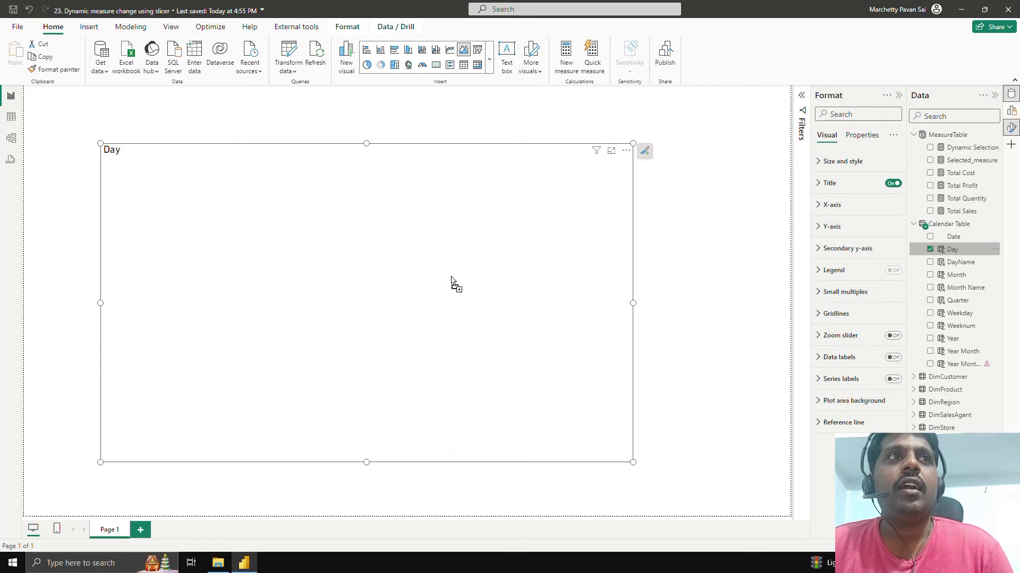
pyautogui.click(1011, 111)
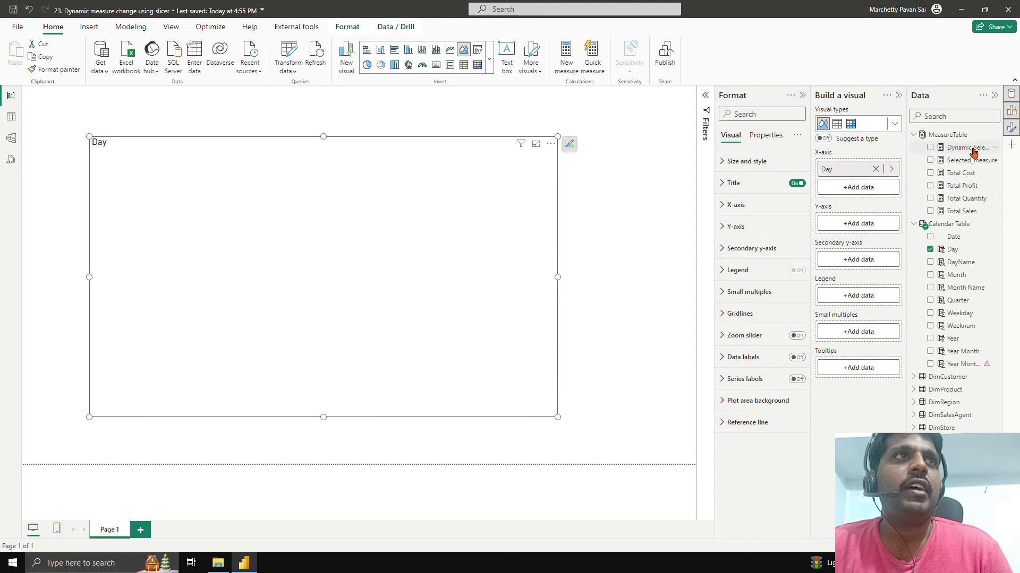
pyautogui.moveTo(972, 148); pyautogui.dragTo(869, 225)
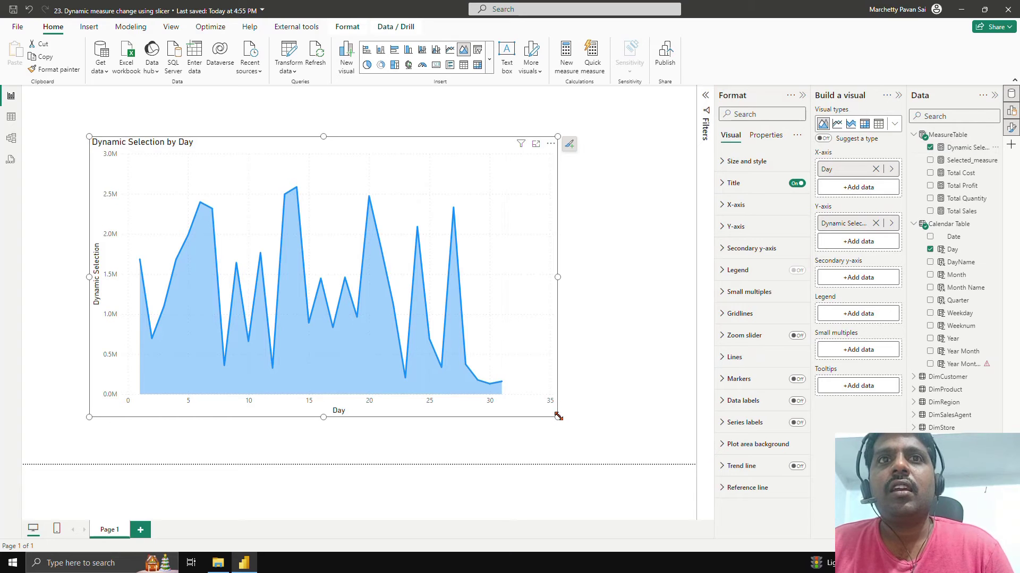
# Resize the area chart to about 978 wide by 335 high and place it in the lower part of the page.
pyautogui.moveTo(558, 417); pyautogui.dragTo(605, 417)
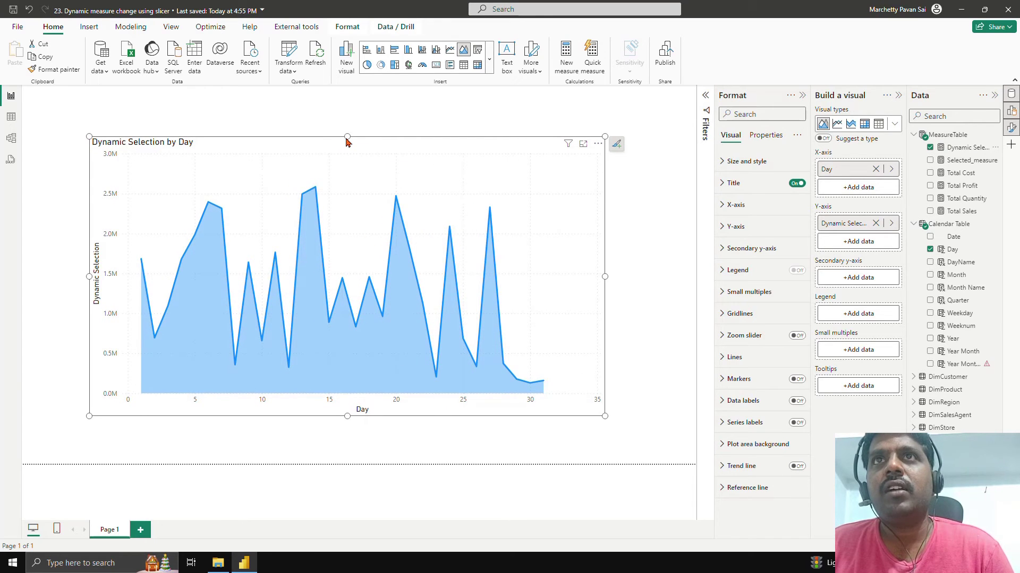
pyautogui.moveTo(345, 142); pyautogui.dragTo(331, 246)
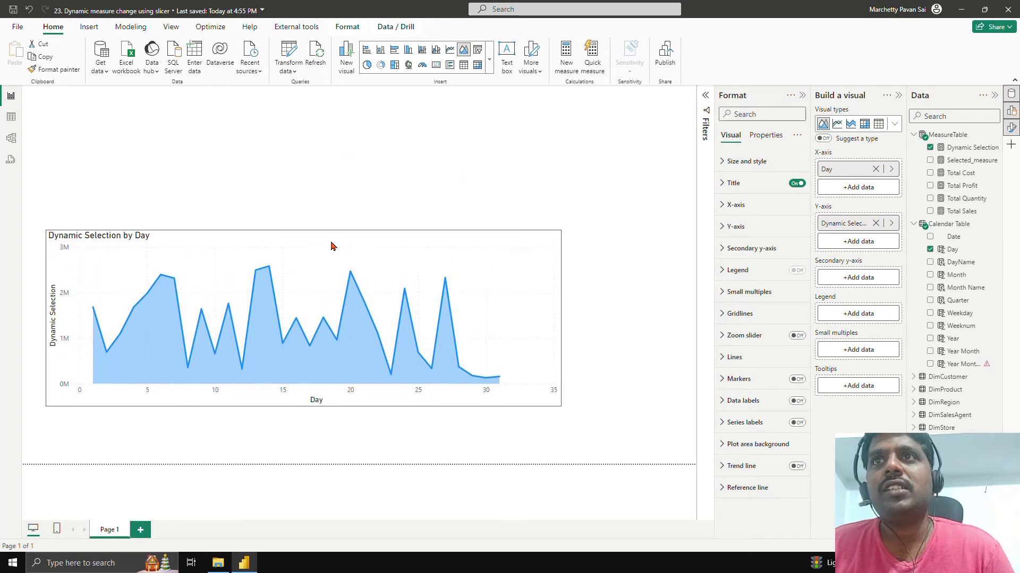
pyautogui.press('Escape')
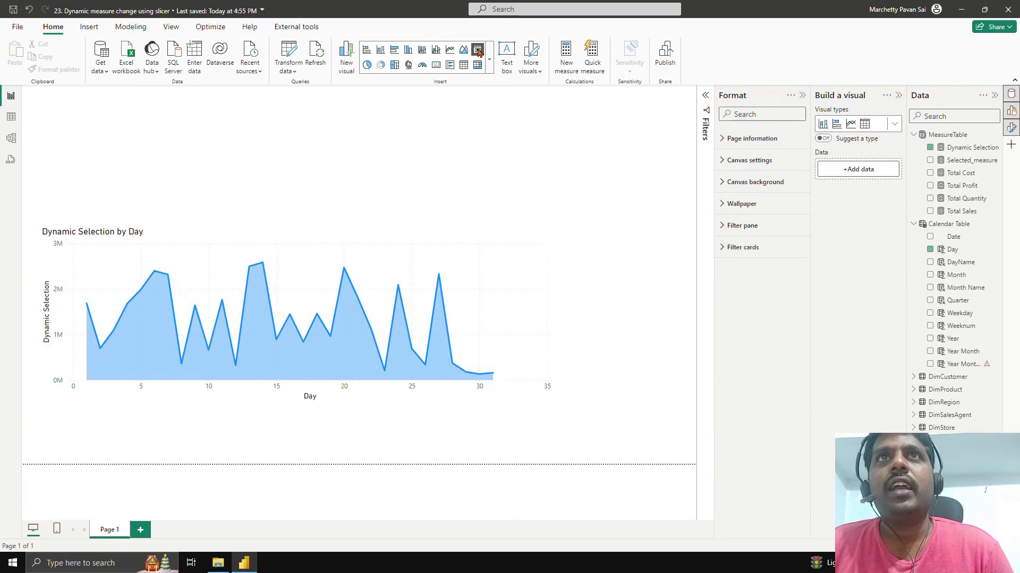
# Insert a slicer about 243 by 169 above the chart's right end and give it the Measures field.
pyautogui.click(477, 52)
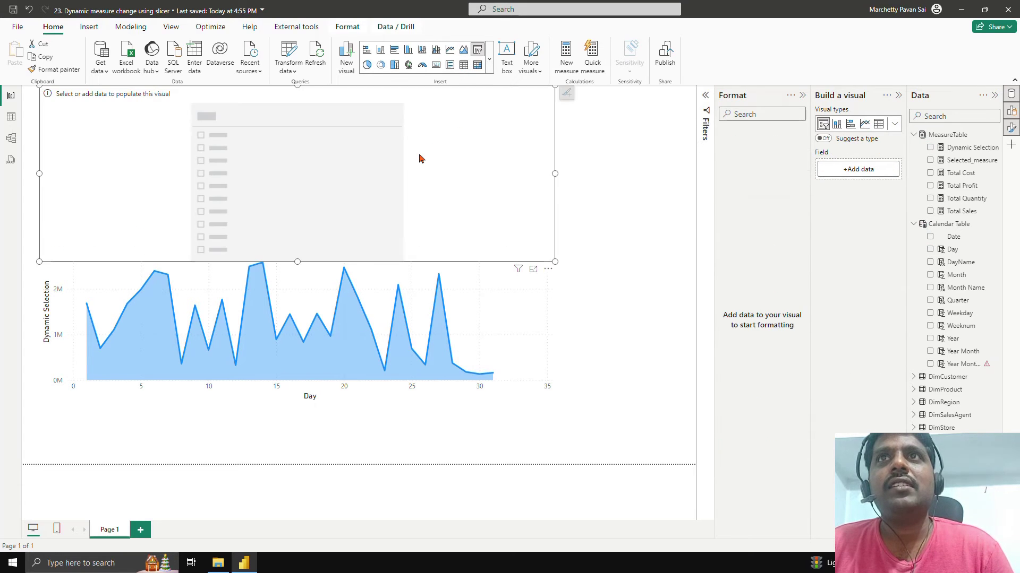
pyautogui.moveTo(448, 163); pyautogui.dragTo(591, 163)
pyautogui.moveTo(181, 174); pyautogui.dragTo(568, 174)
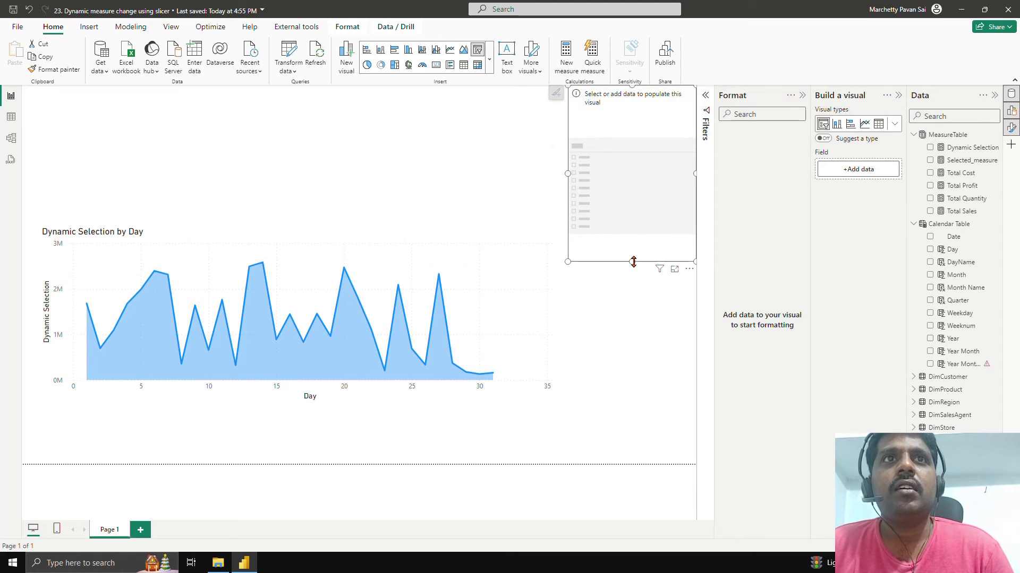
pyautogui.moveTo(633, 262); pyautogui.dragTo(569, 191)
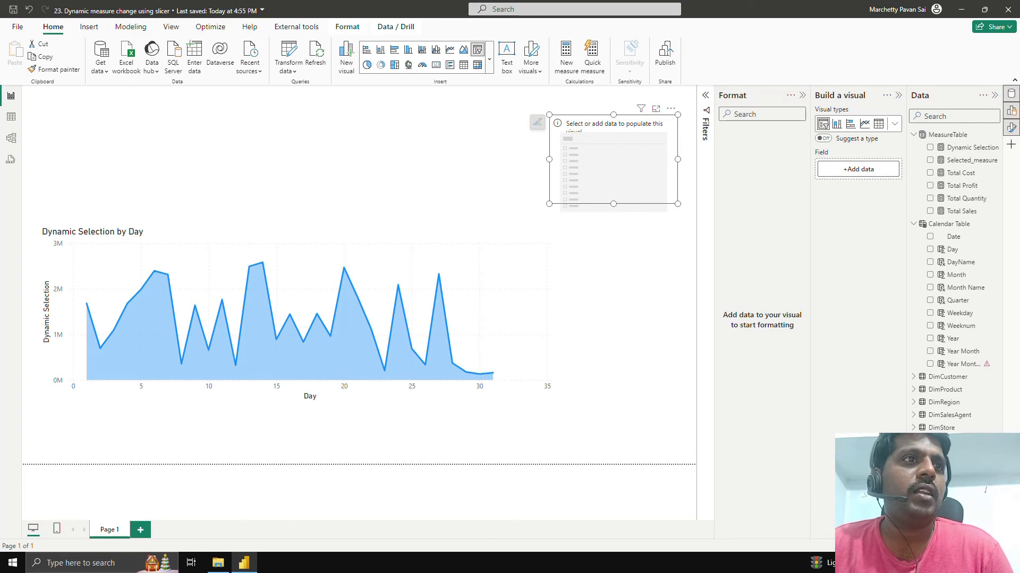
pyautogui.moveTo(959, 478); pyautogui.dragTo(855, 173)
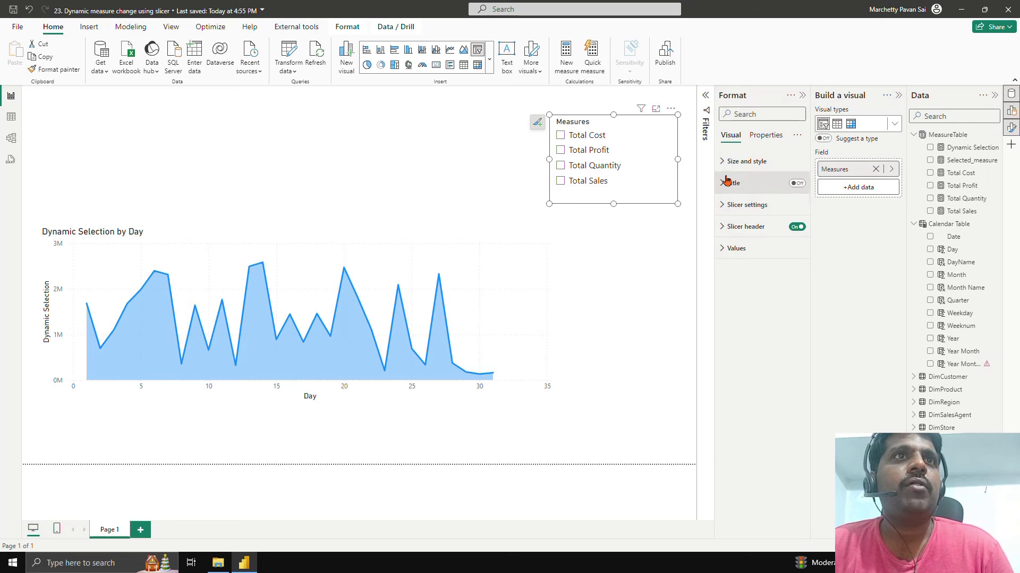
# Turn on the visual border and shadow for the Measures slicer.
pyautogui.click(747, 161)
pyautogui.click(793, 389)
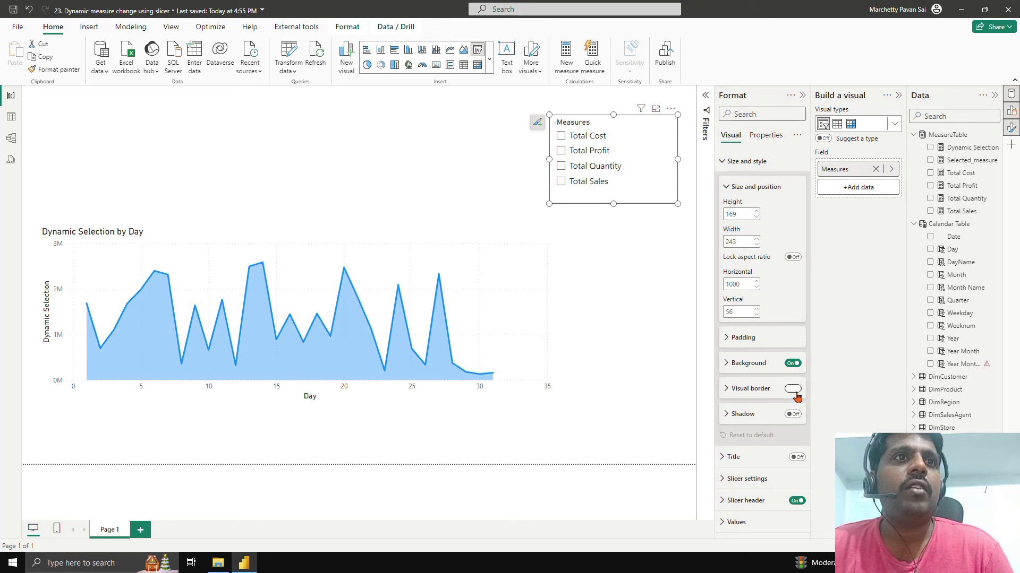
pyautogui.click(796, 415)
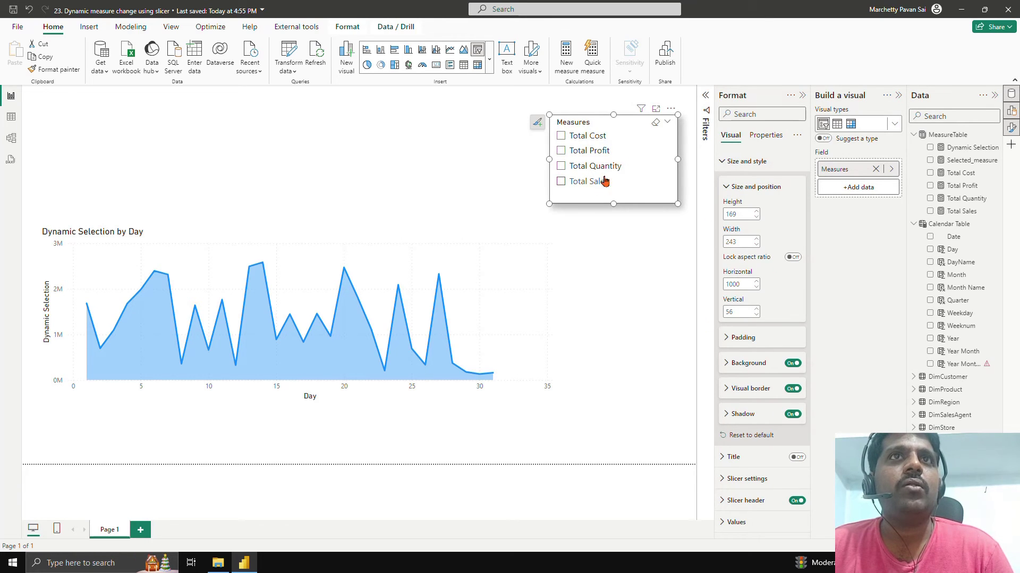
# Turn on the visual border and shadow for the area chart.
pyautogui.click(474, 242)
pyautogui.scroll(-2, 759, 319)
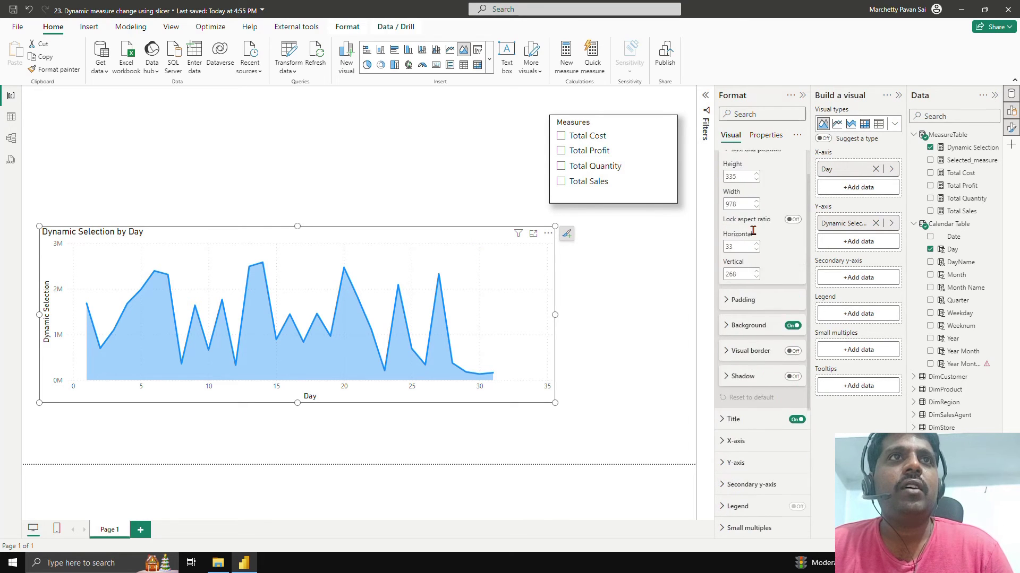
pyautogui.scroll(1, 753, 230)
pyautogui.click(792, 389)
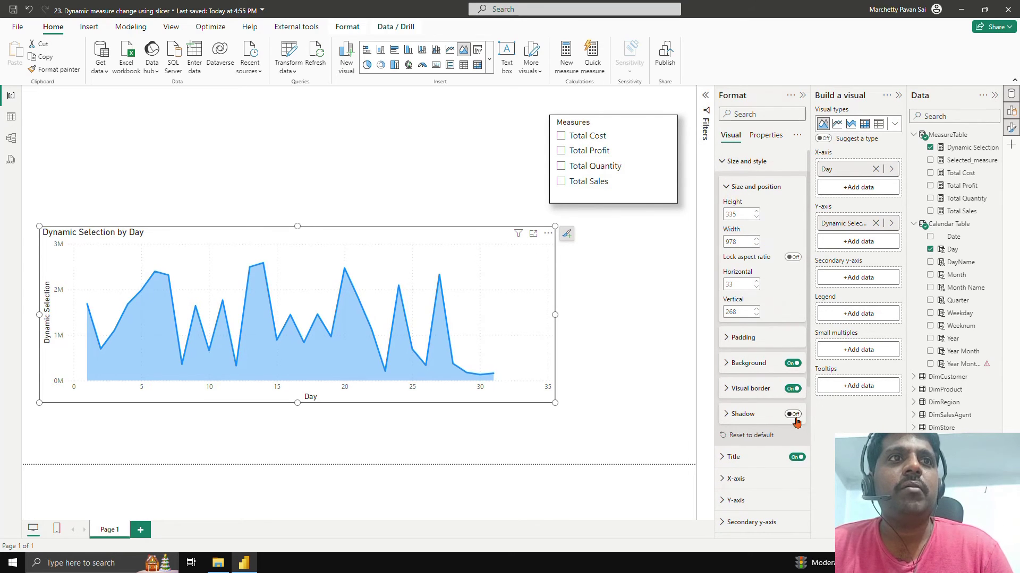
pyautogui.click(754, 161)
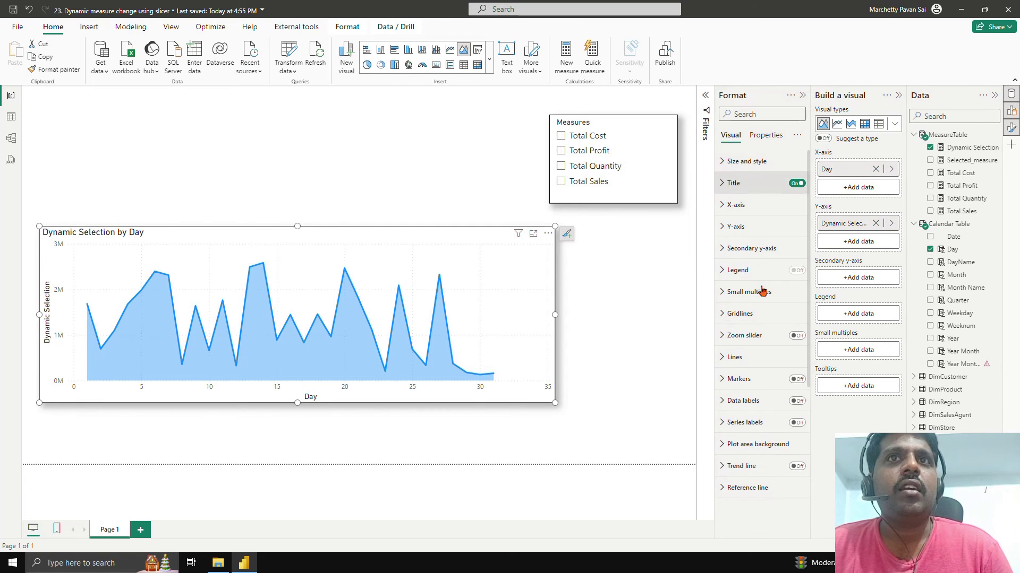
# Turn on data labels and markers for the area chart and set the default marker color to black.
pyautogui.click(803, 403)
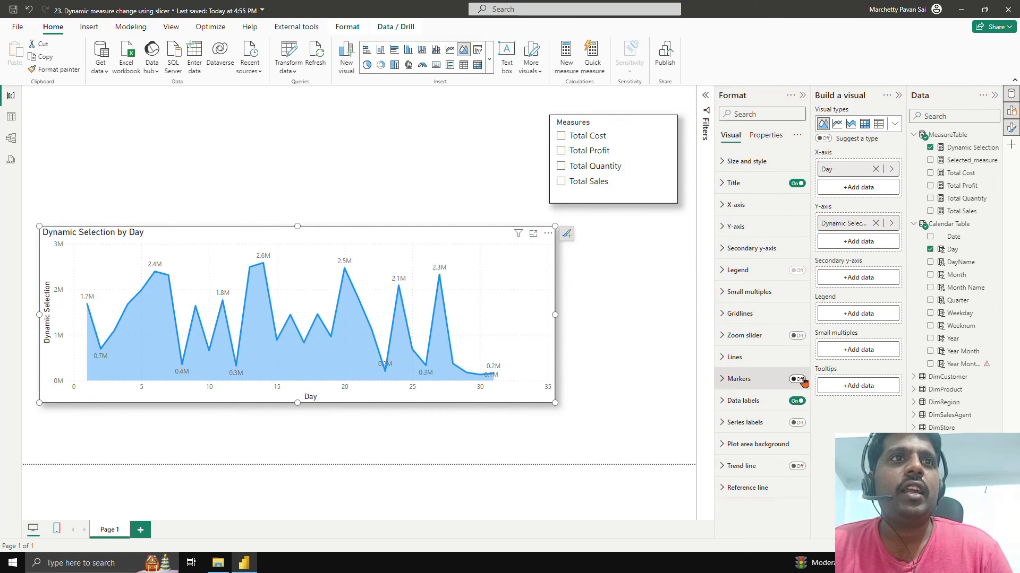
pyautogui.click(797, 379)
pyautogui.click(740, 379)
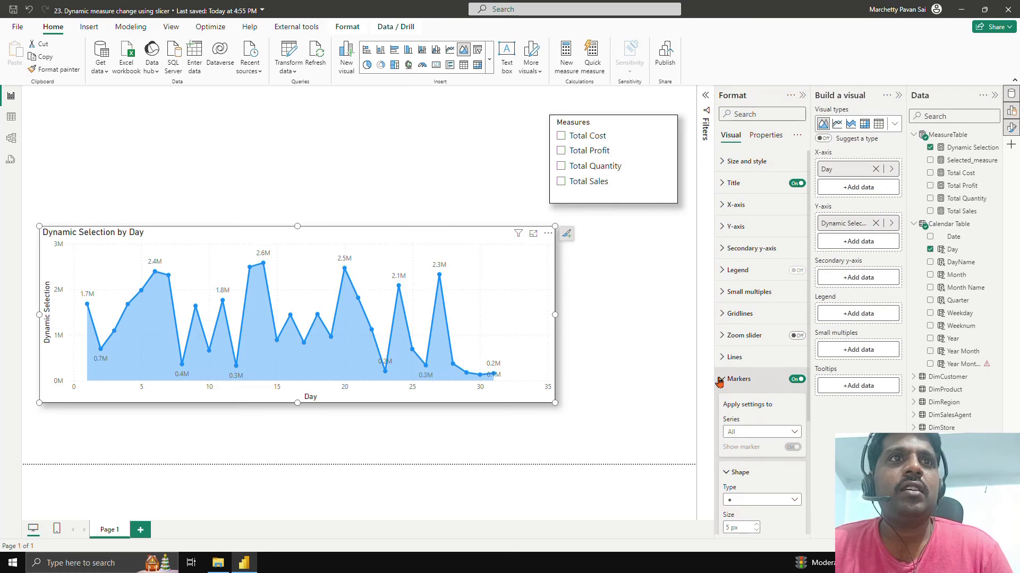
pyautogui.scroll(-3, 738, 478)
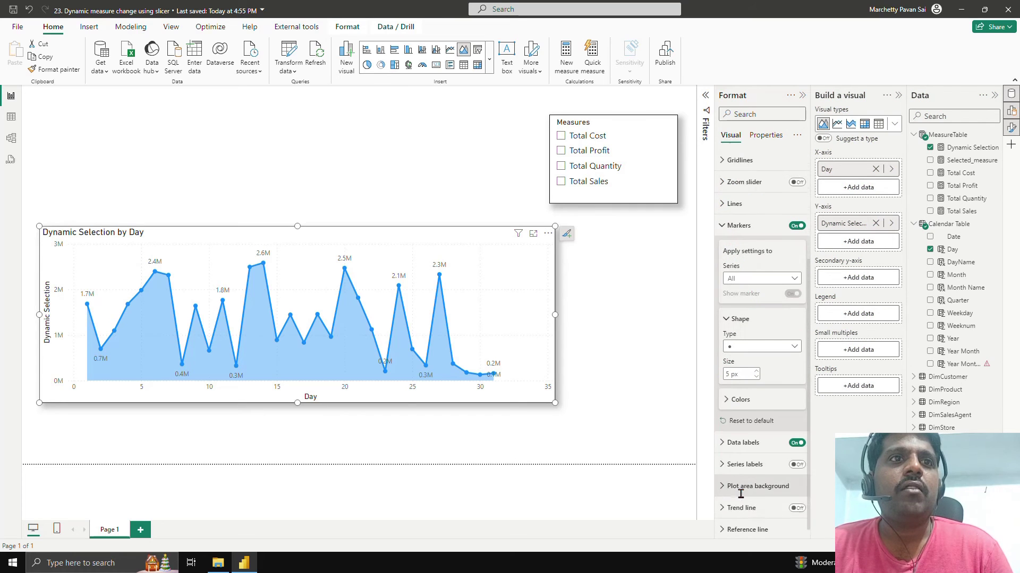
pyautogui.click(728, 396)
pyautogui.click(738, 422)
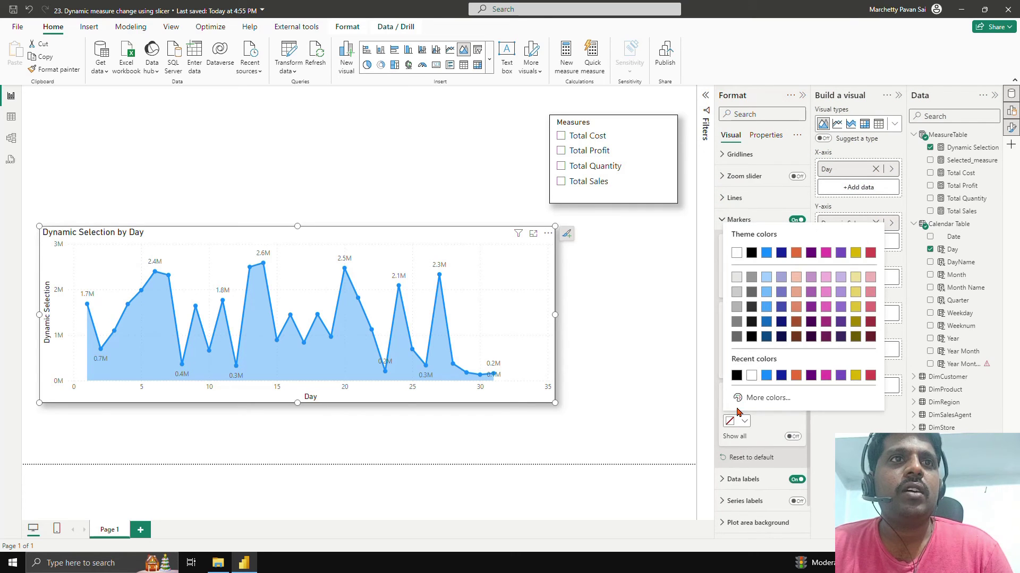
pyautogui.click(735, 375)
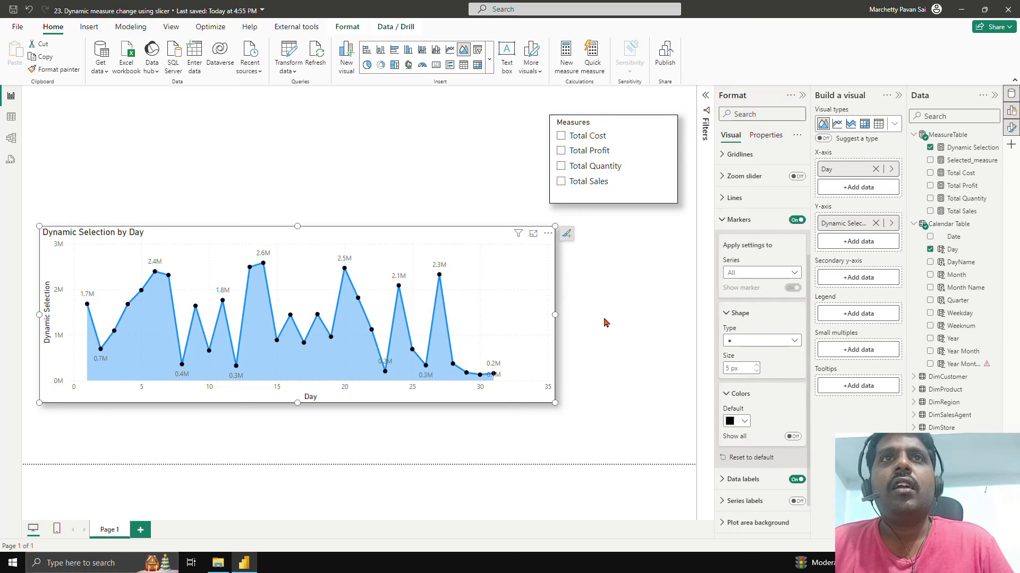
# Select Total Profit in the Measures slicer and base the area chart's title text on the Selected_measure field value.
pyautogui.click(561, 151)
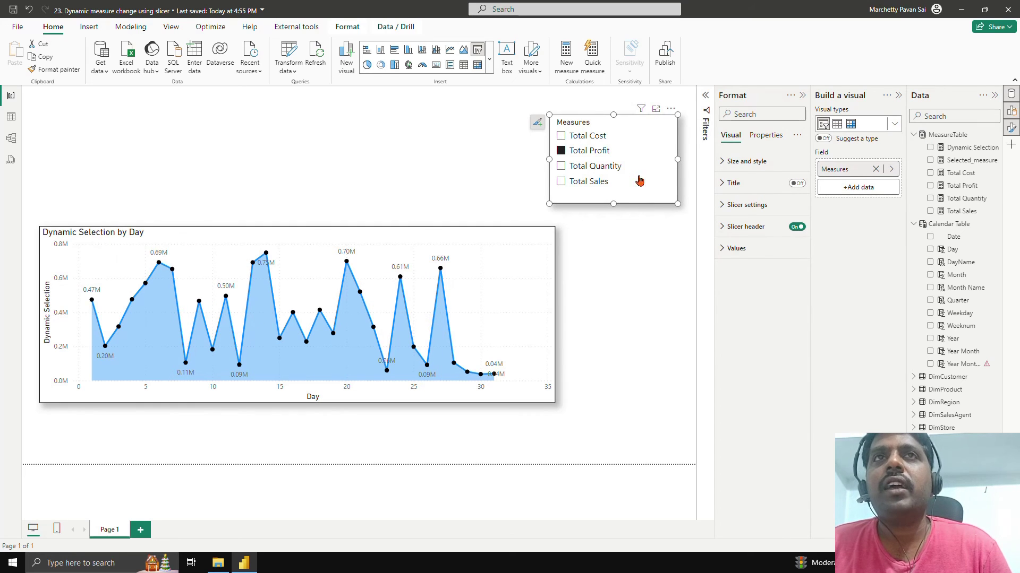
pyautogui.click(450, 239)
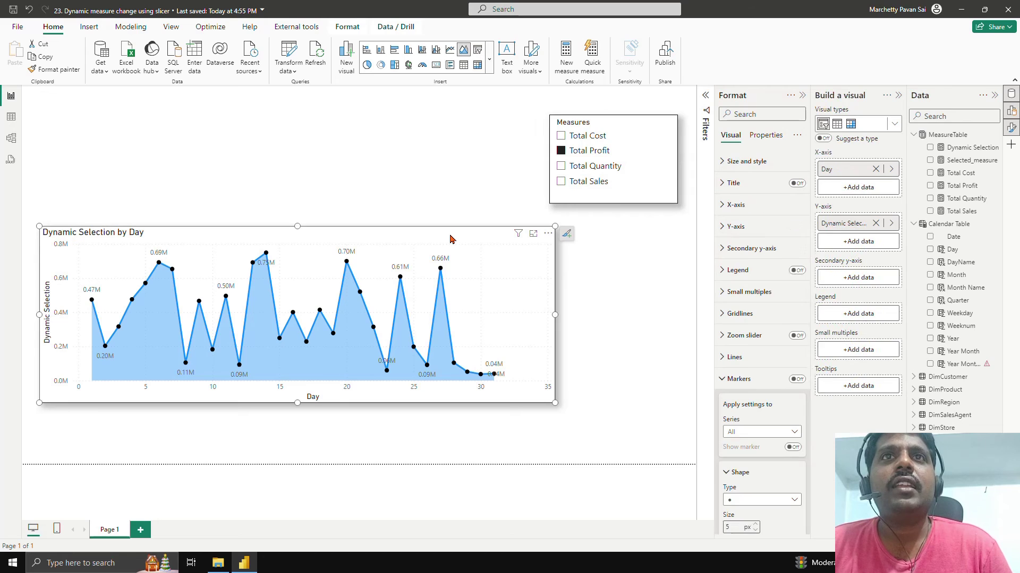
pyautogui.click(723, 186)
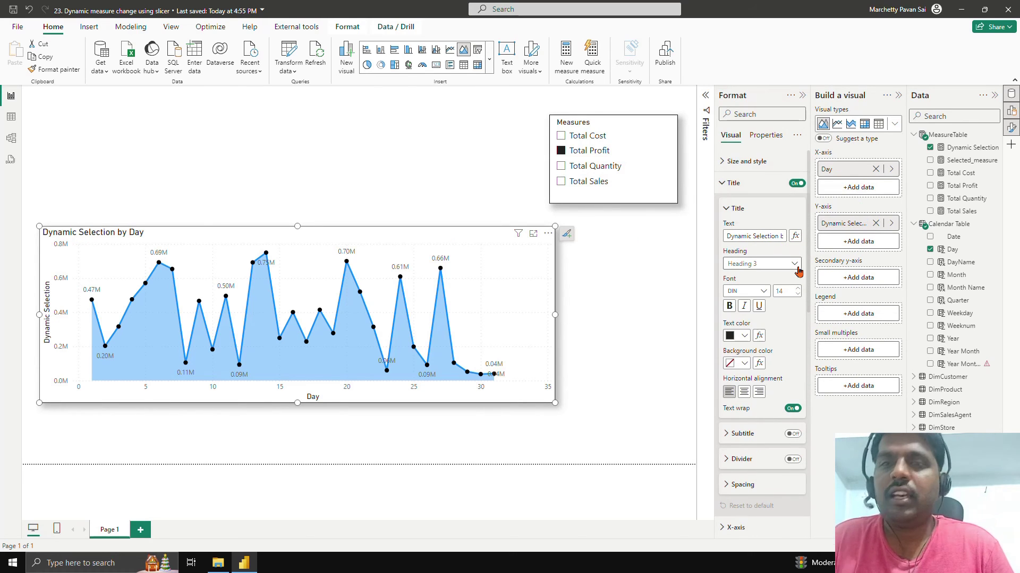
pyautogui.moveTo(775, 221); pyautogui.dragTo(801, 246)
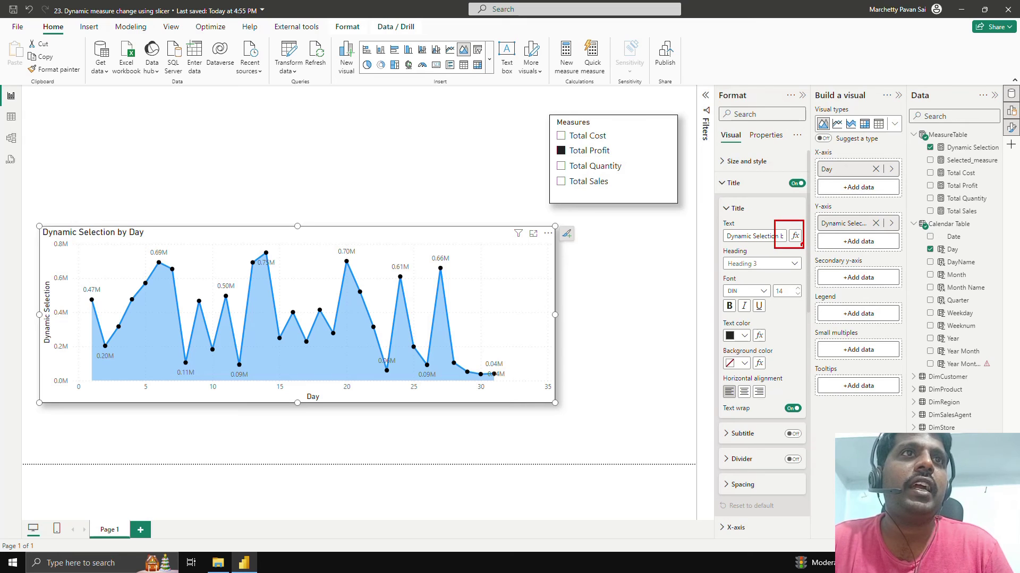
pyautogui.press('Escape')
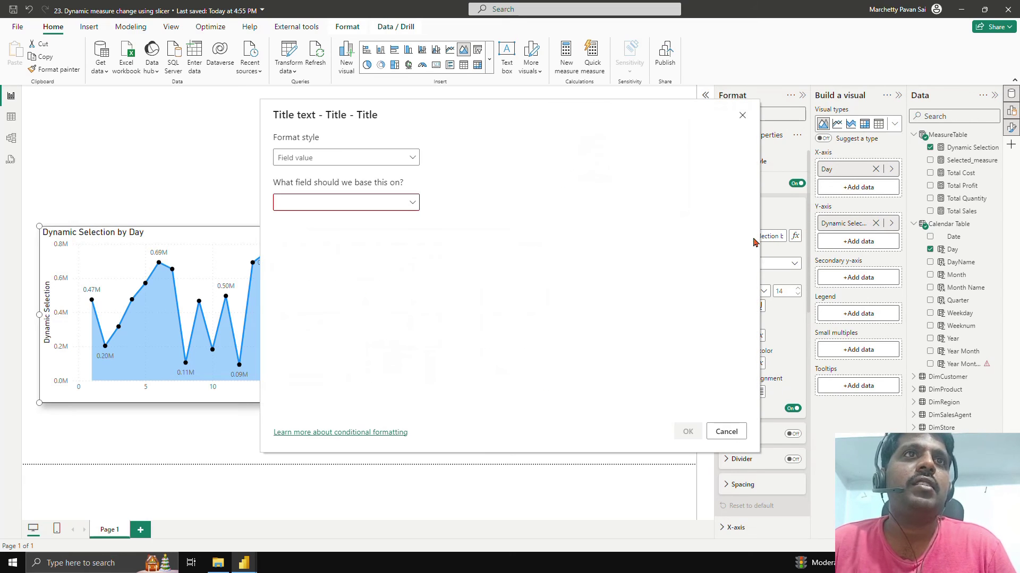
pyautogui.click(795, 236)
pyautogui.click(314, 203)
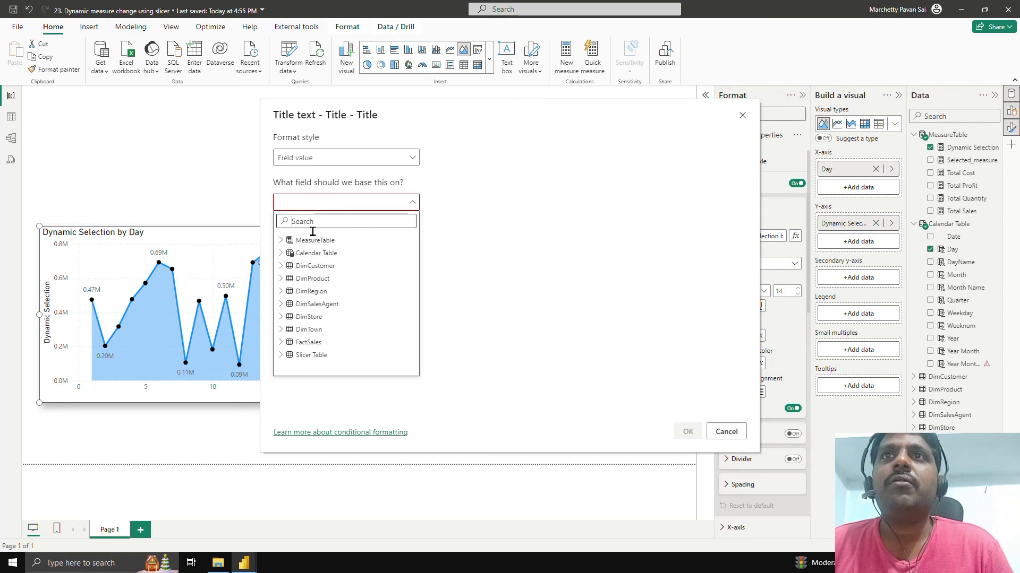
pyautogui.click(281, 242)
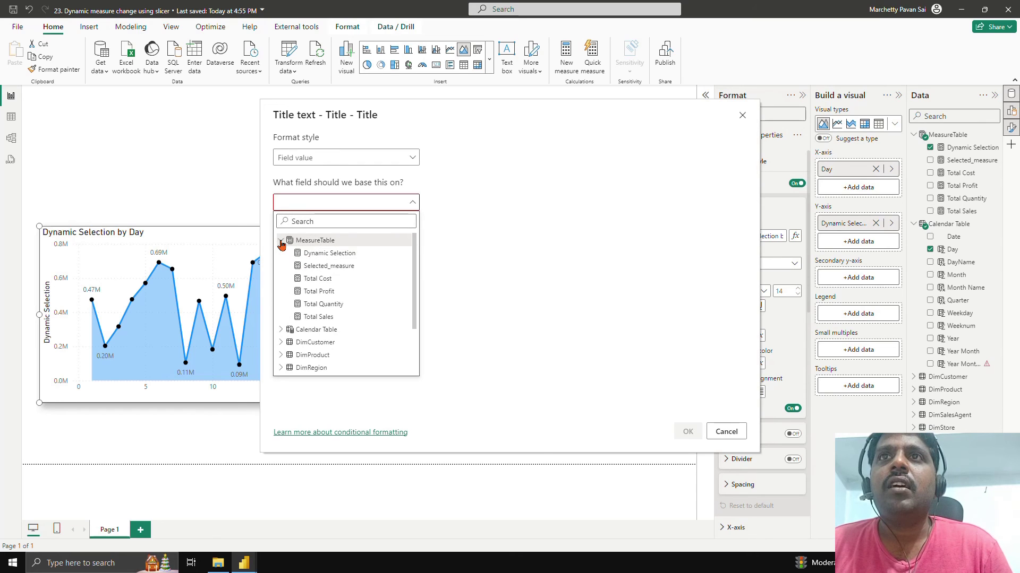
pyautogui.click(328, 266)
pyautogui.click(683, 431)
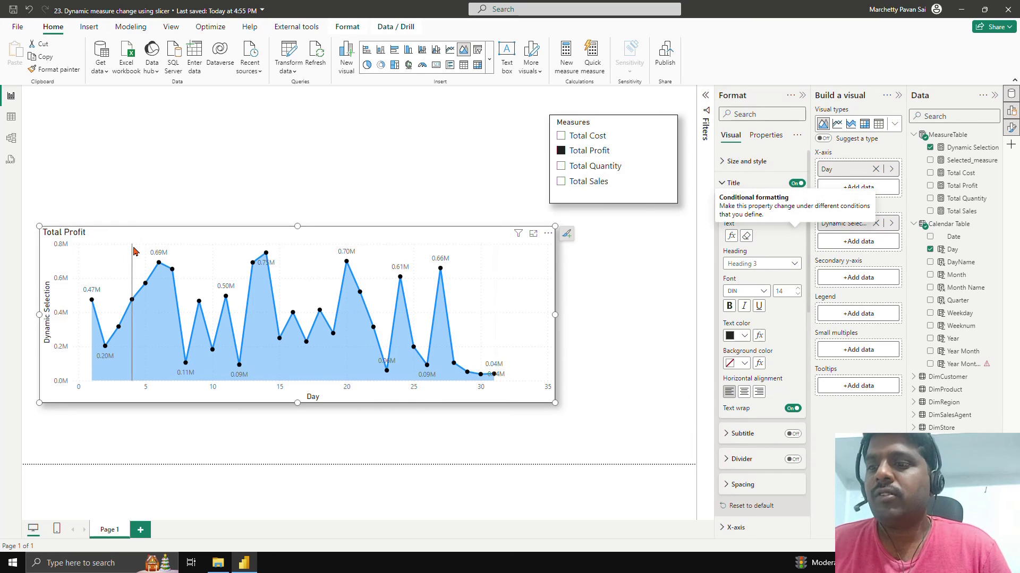
# Test the dynamic chart title by selecting Total Quantity, Total Cost and Total Profit in turn in the Measures slicer.
pyautogui.moveTo(35, 218); pyautogui.dragTo(101, 246)
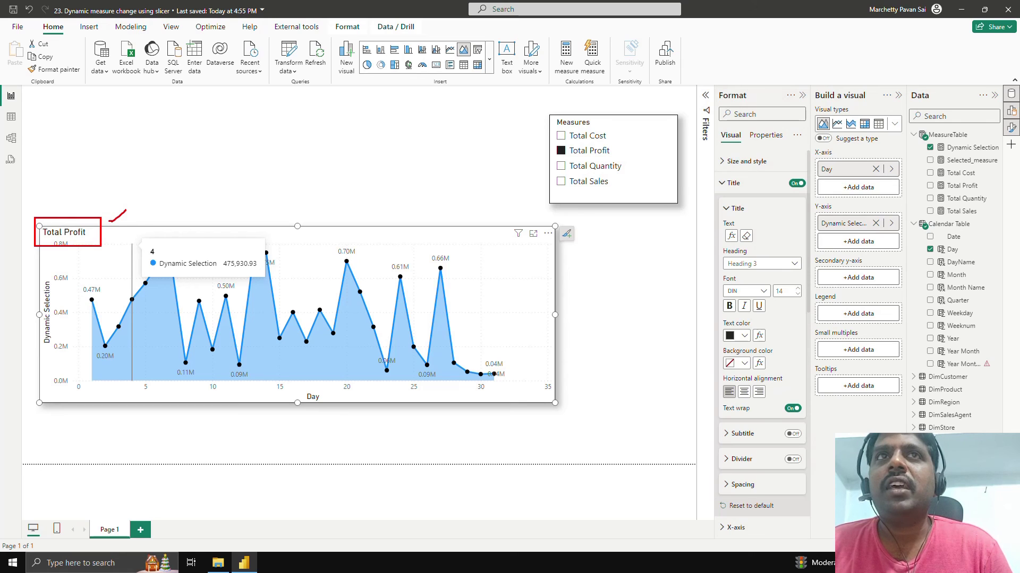
pyautogui.press('Escape')
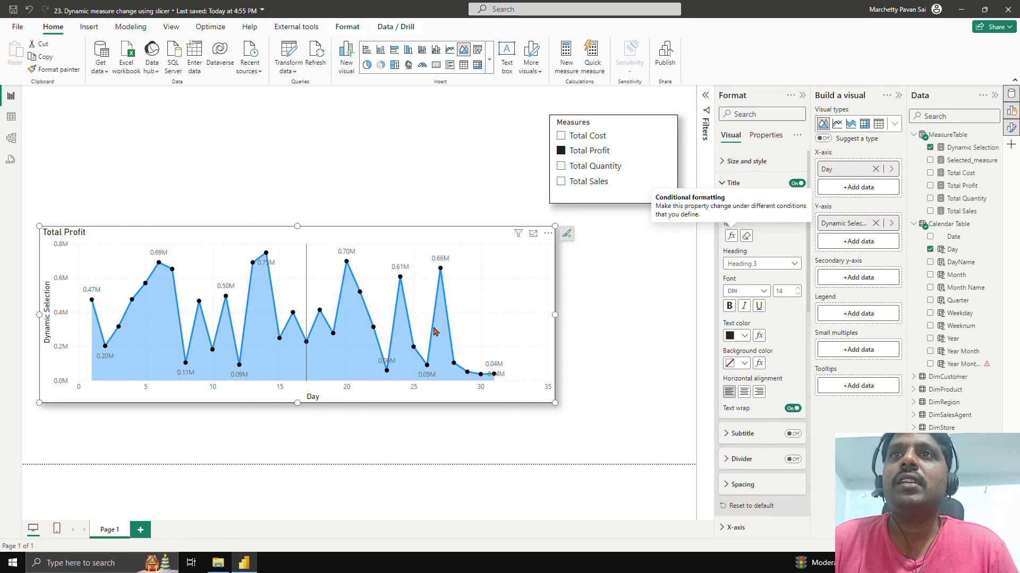
pyautogui.click(562, 168)
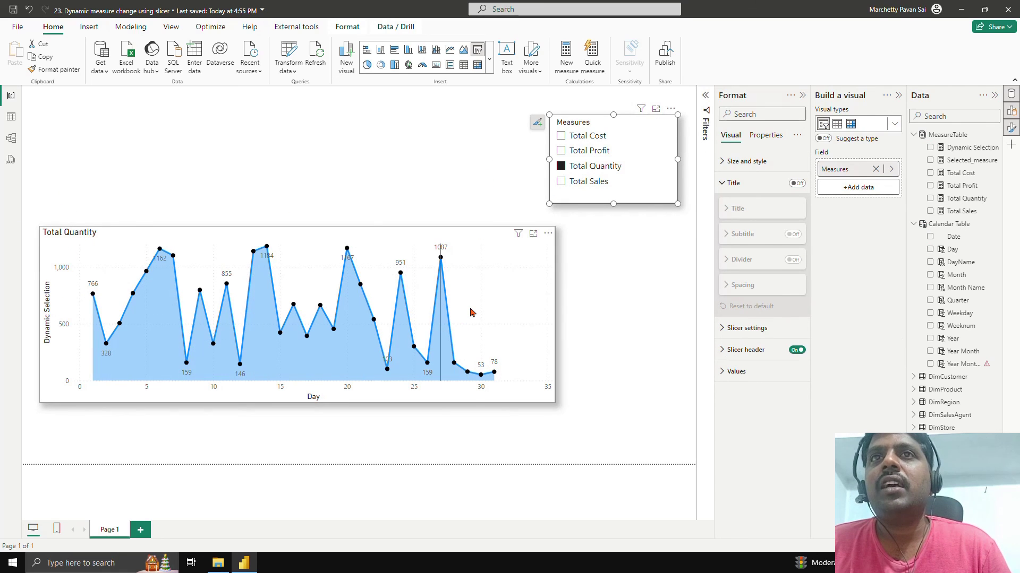
pyautogui.click(593, 137)
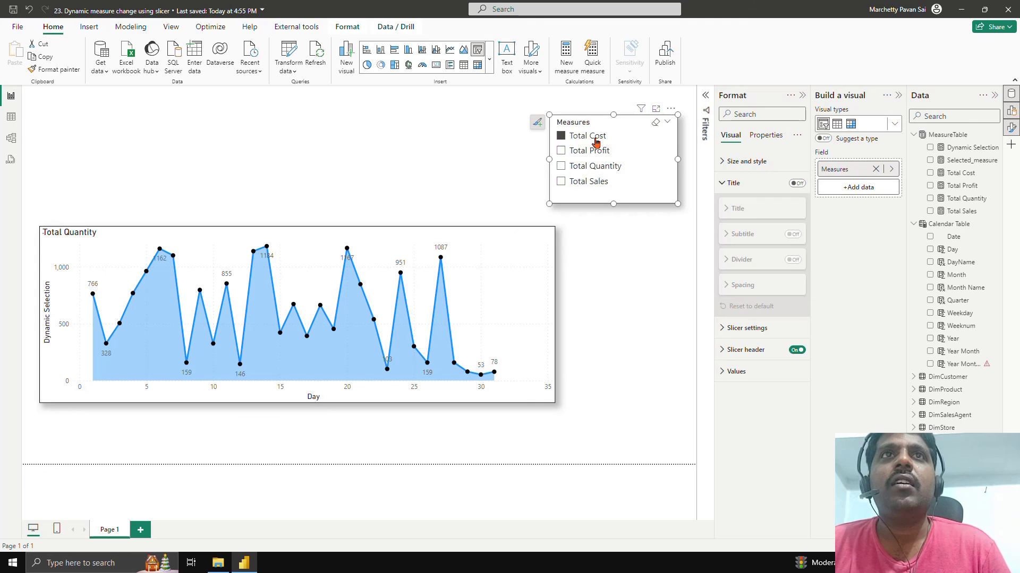
pyautogui.click(593, 151)
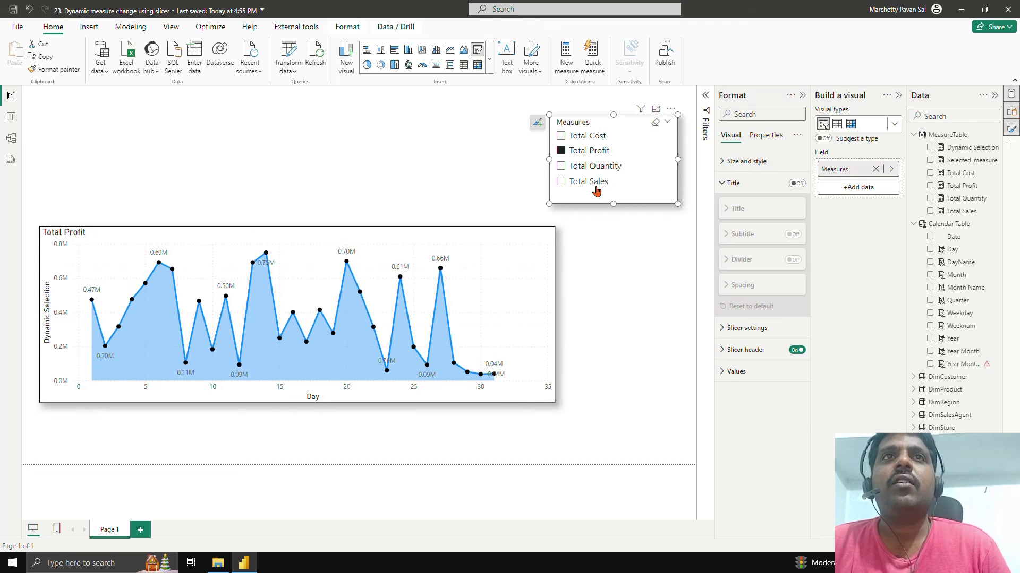